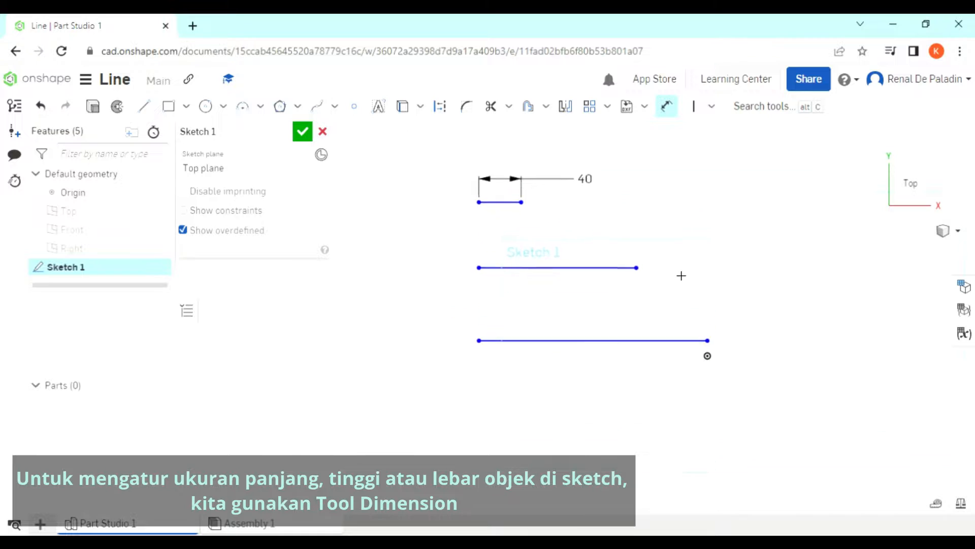
# - Dimension the middle horizontal line's length to 70 mm
pyautogui.click(580, 291)
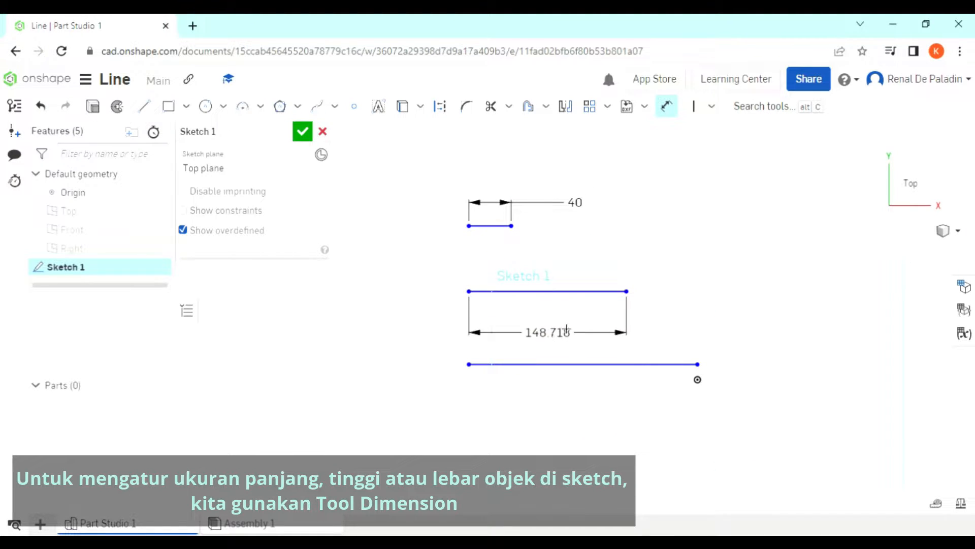
pyautogui.click(556, 333)
pyautogui.write('3')
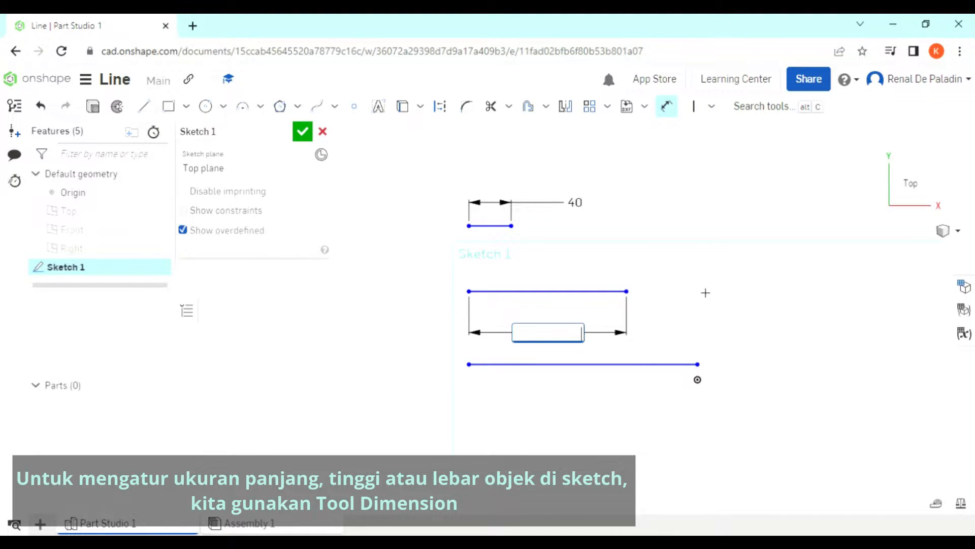
pyautogui.write('0')
pyautogui.press('Return')
# - Dimension the lowest horizontal line's length to 115 mm and exit the Dimension tool
pyautogui.click(605, 364)
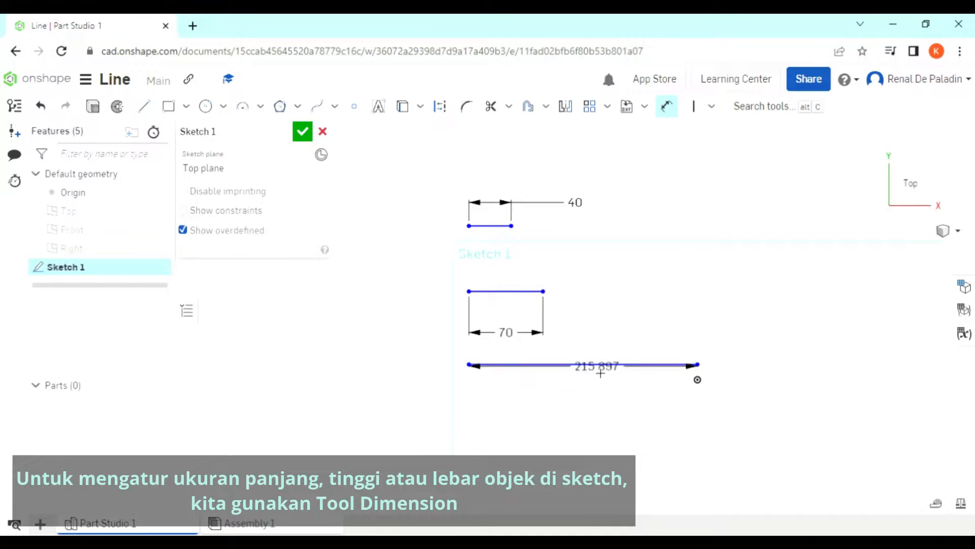
pyautogui.click(639, 417)
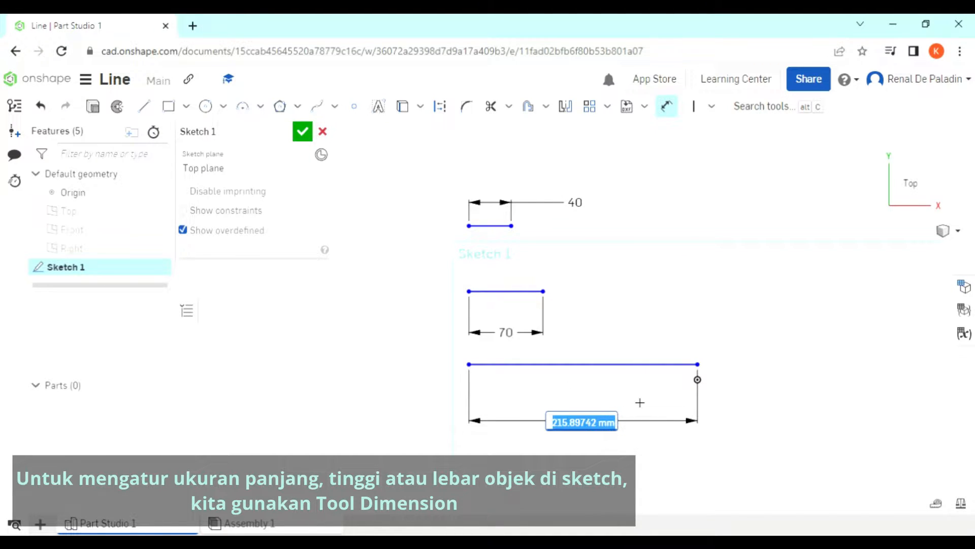
pyautogui.write('115')
pyautogui.press('Return')
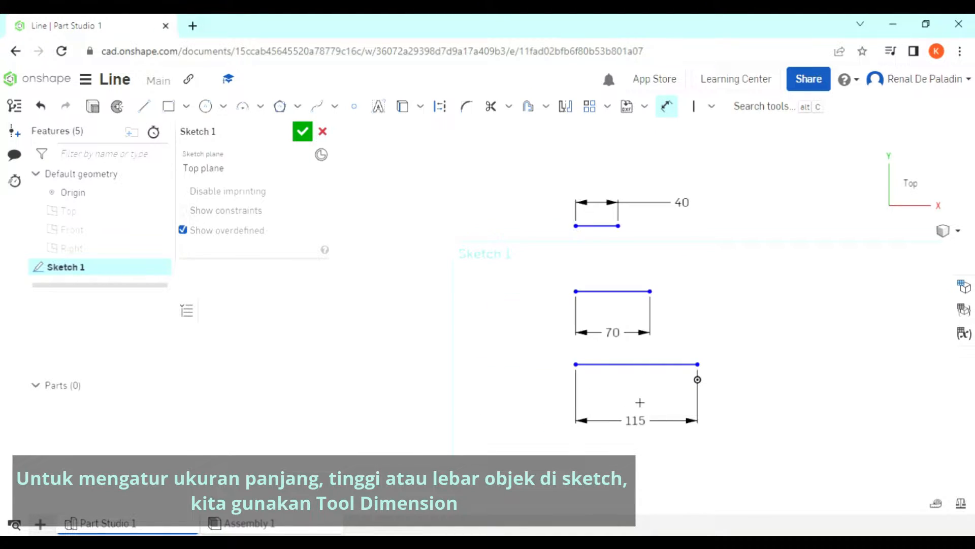
pyautogui.scroll(1, 718, 294)
pyautogui.moveTo(718, 294)
pyautogui.mouseDown(button='middle')
pyautogui.moveTo(590, 254)
pyautogui.moveTo(585, 261)
pyautogui.mouseUp(button='middle')
pyautogui.press('Escape')
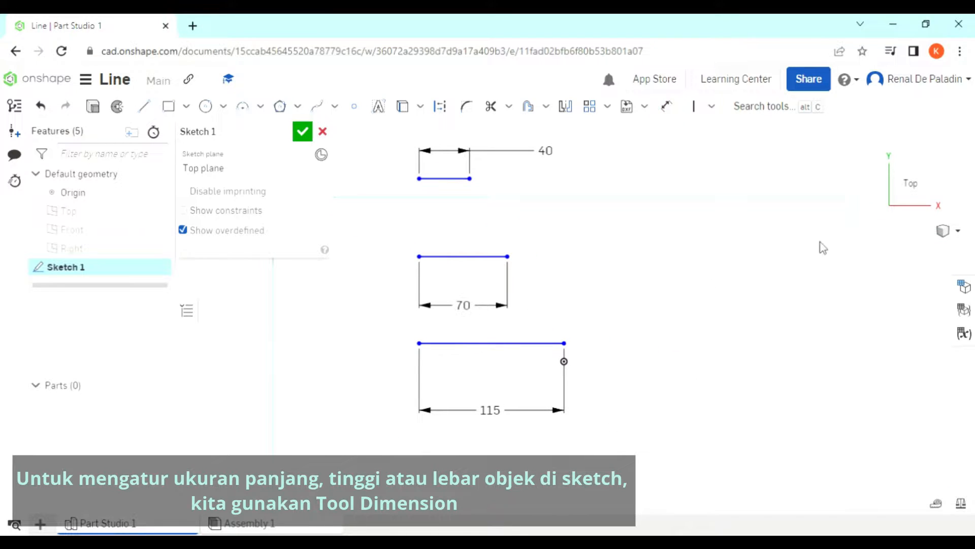
# - Sketch a center point rectangle about 194 mm wide beside the three horizontal lines
pyautogui.click(187, 108)
pyautogui.click(196, 158)
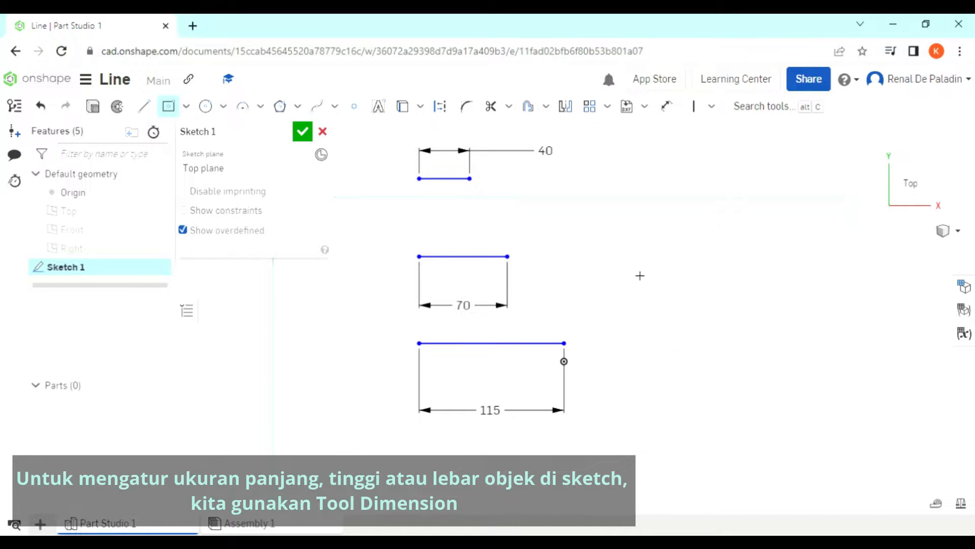
pyautogui.click(729, 254)
pyautogui.click(850, 318)
# - Dimension the rectangle's width to 220 mm along its lower edge
pyautogui.click(666, 106)
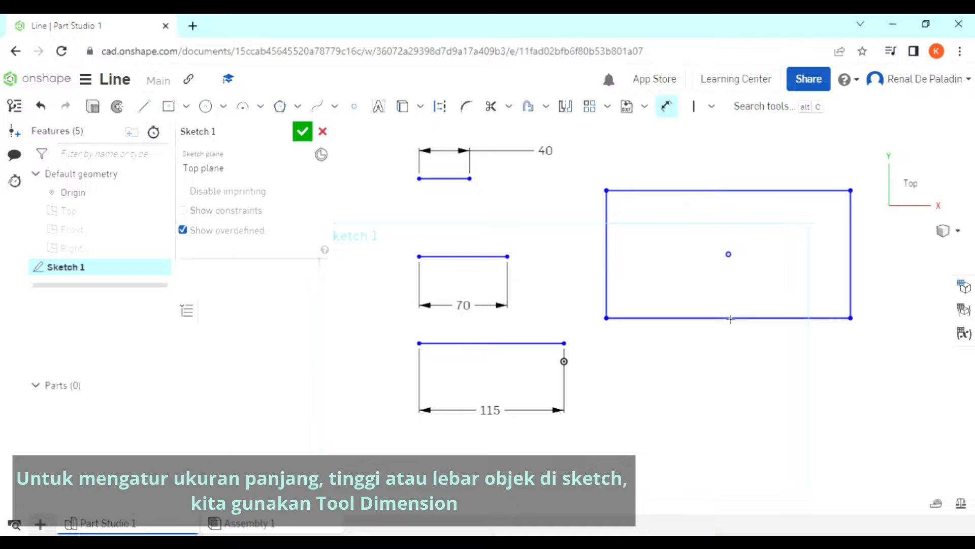
pyautogui.click(733, 318)
pyautogui.click(741, 392)
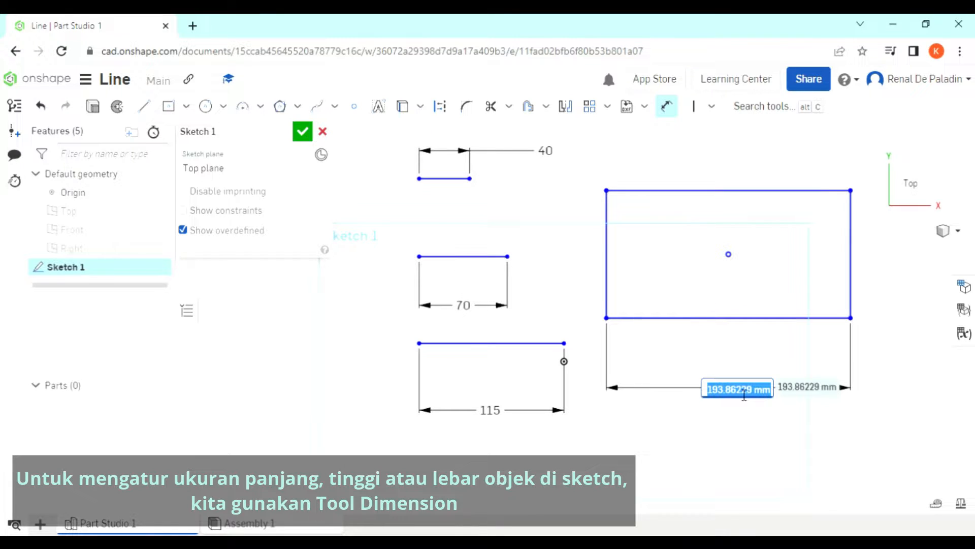
pyautogui.write('220')
pyautogui.press('Return')
# - Dimension the rectangle's height to 112 mm along its vertical edge
pyautogui.scroll(-2, 718, 269)
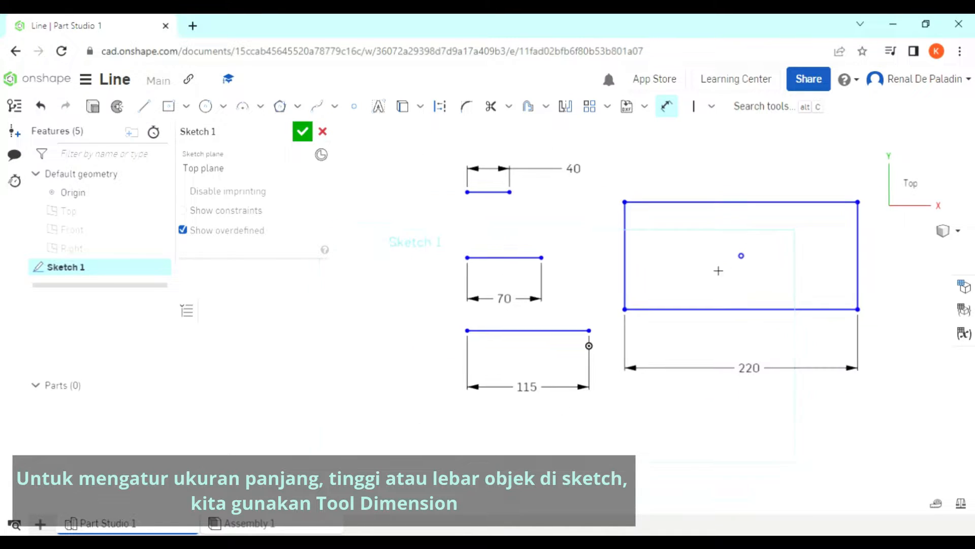
pyautogui.click(713, 302)
pyautogui.click(764, 304)
pyautogui.write('112')
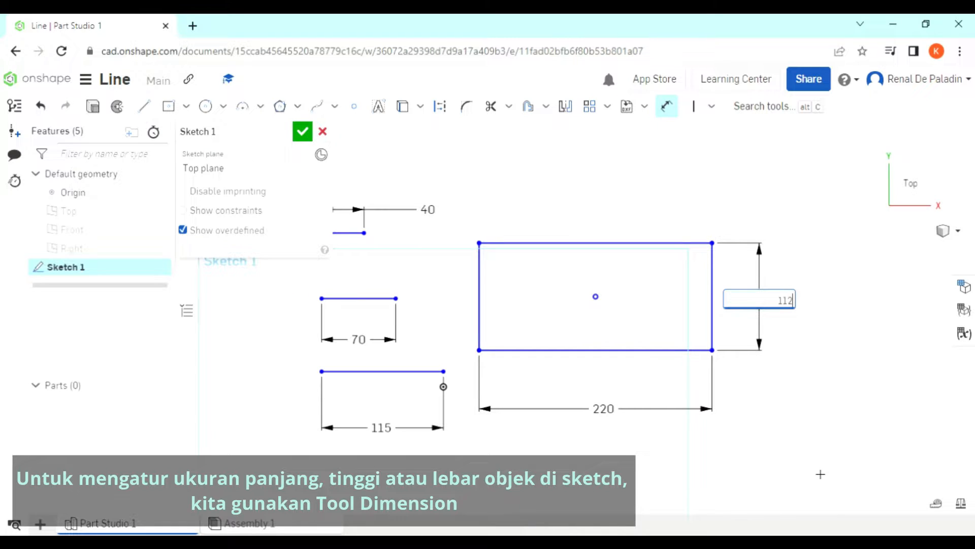
pyautogui.press('Return')
pyautogui.scroll(-1, 660, 436)
pyautogui.moveTo(659, 422); pyautogui.dragTo(721, 344, button='middle')
# - Sketch a closed triangle with three lines below the rectangle, with a horizontal base about 132 mm long
pyautogui.click(144, 106)
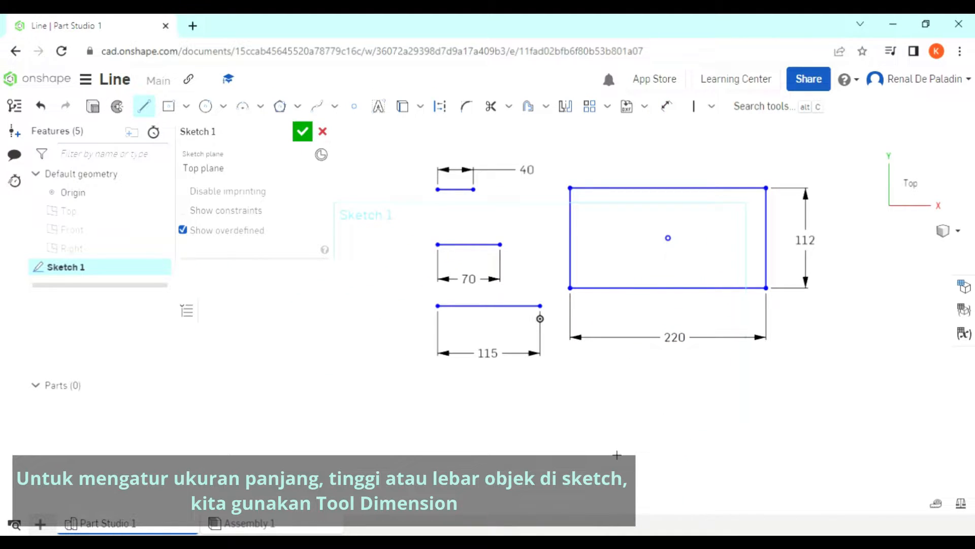
pyautogui.moveTo(617, 455); pyautogui.dragTo(596, 399, button='middle')
pyautogui.click(579, 420)
pyautogui.click(697, 420)
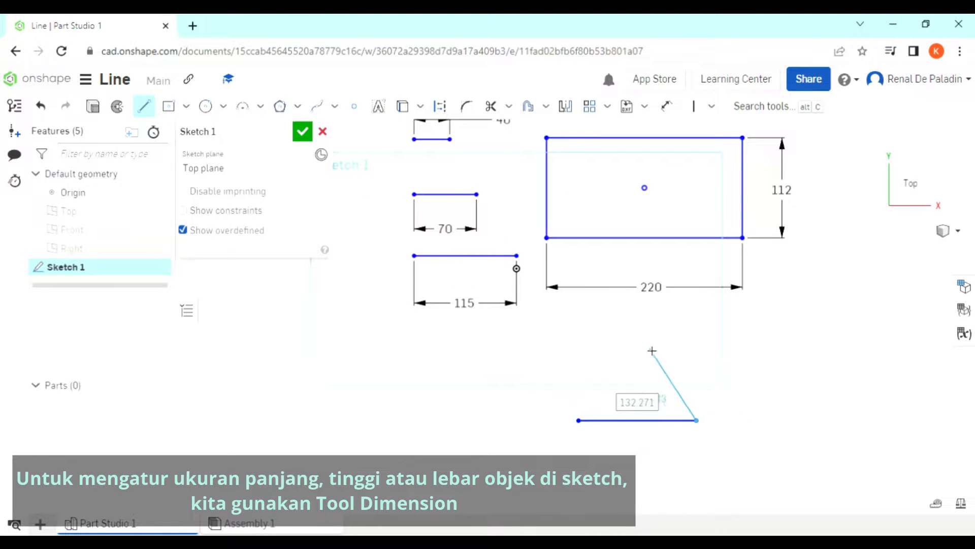
pyautogui.click(641, 329)
pyautogui.click(579, 420)
pyautogui.press('Escape')
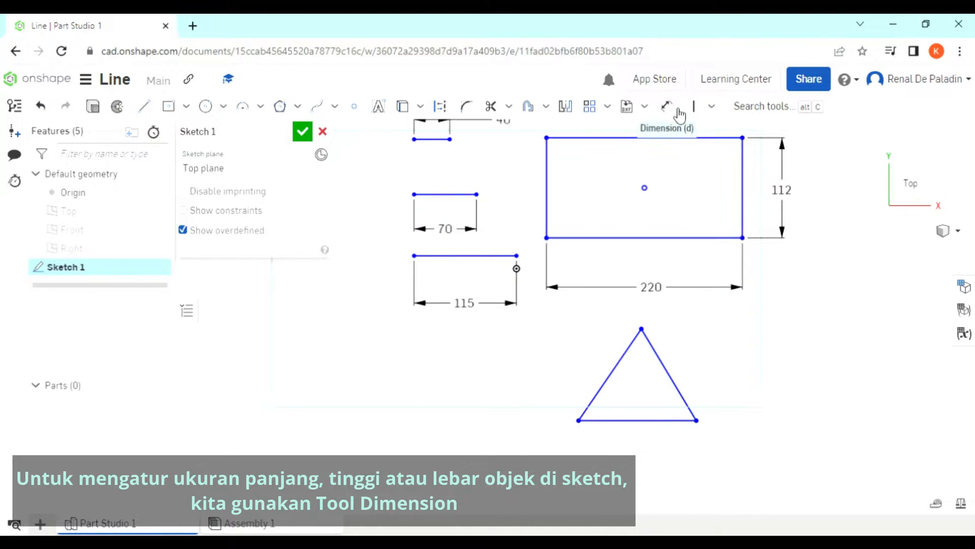
# - Dimension the triangle's horizontal base to 120 mm
pyautogui.click(667, 106)
pyautogui.click(645, 420)
pyautogui.click(642, 453)
pyautogui.write('1')
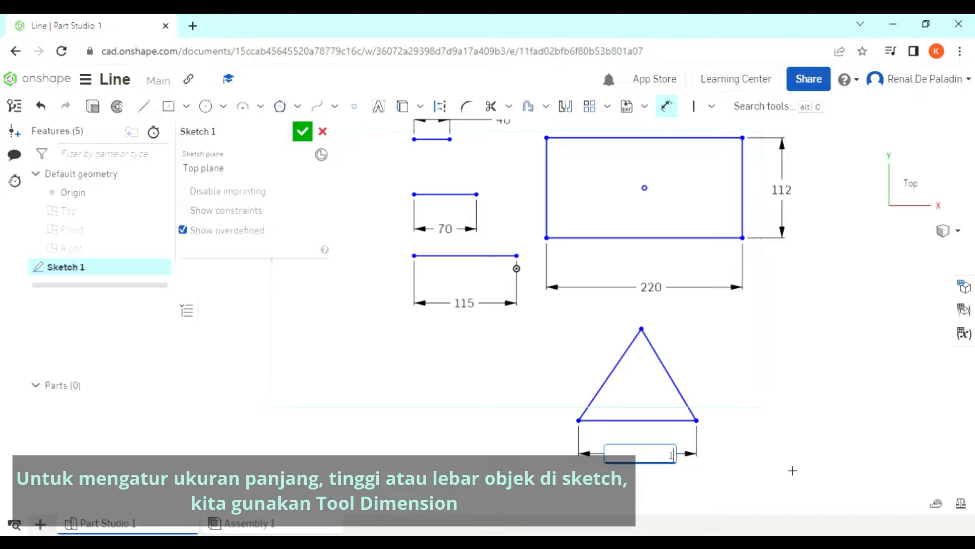
pyautogui.write('12')
pyautogui.press('BackSpace')
pyautogui.press('BackSpace')
pyautogui.write('20')
pyautogui.press('Return')
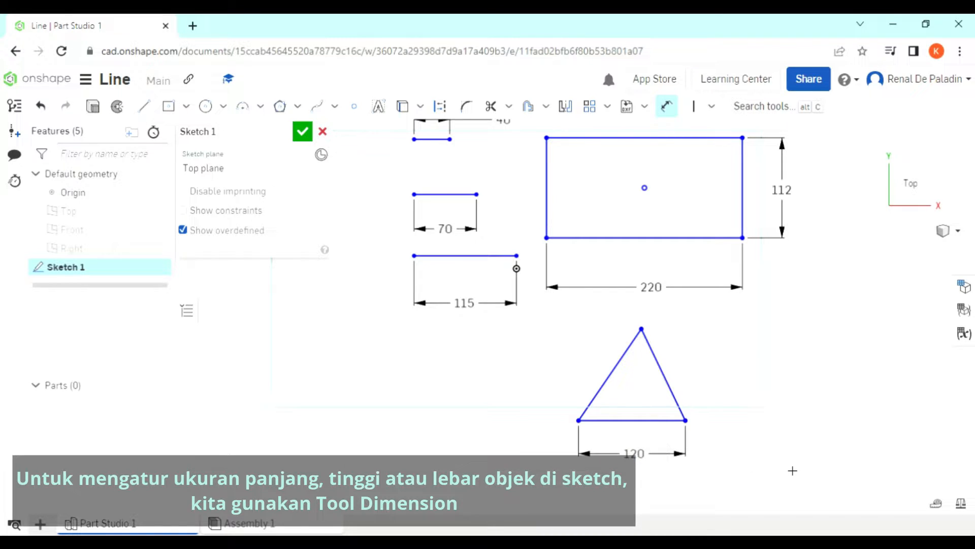
# - Dimension both slanted sides of the triangle to 120 mm and adjust the placement of the left side's dimension
pyautogui.click(679, 386)
pyautogui.click(693, 364)
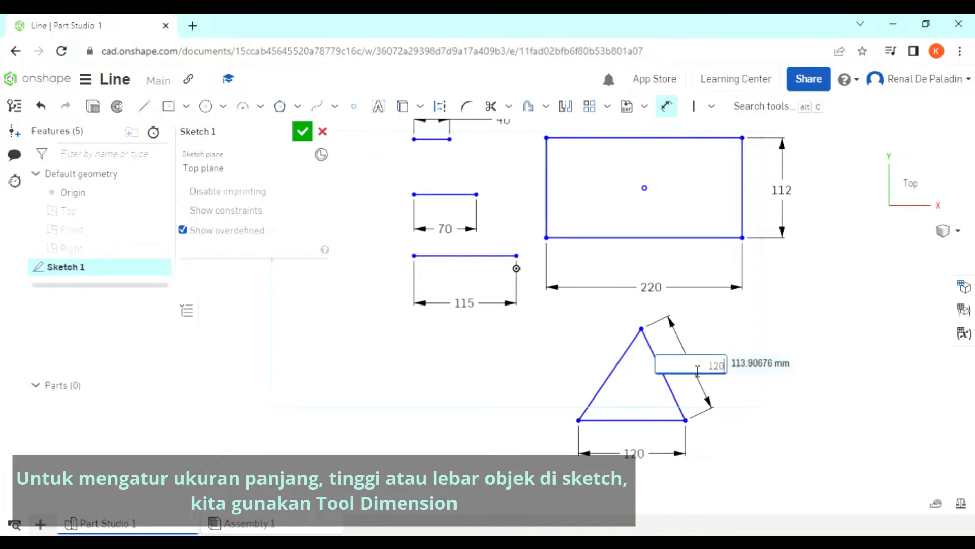
pyautogui.press('Escape')
pyautogui.click(612, 374)
pyautogui.click(570, 355)
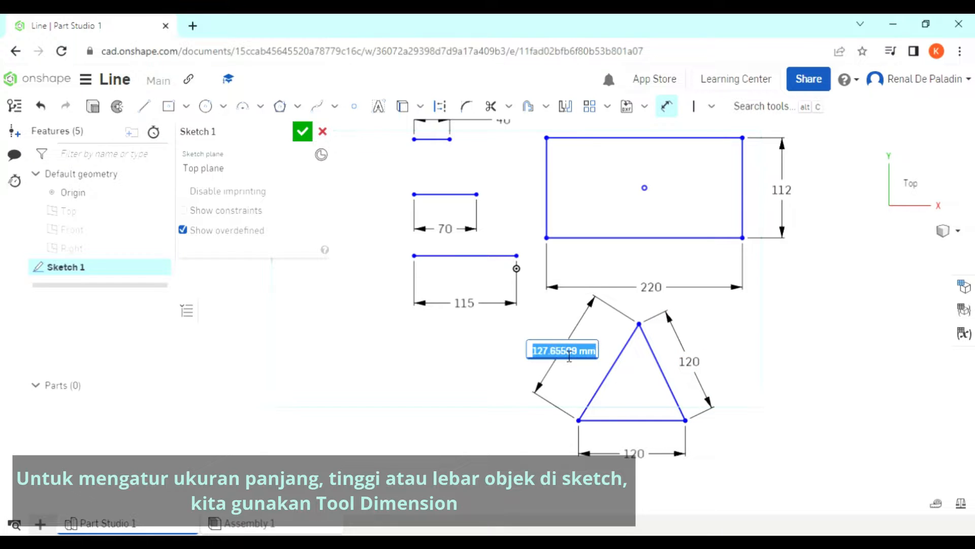
pyautogui.write('120')
pyautogui.press('Return')
pyautogui.press('Escape')
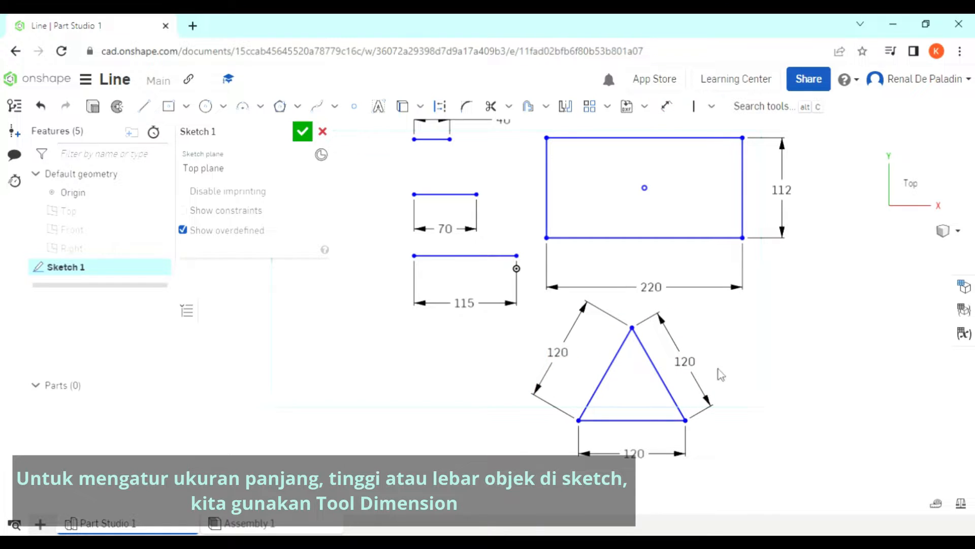
pyautogui.moveTo(558, 352); pyautogui.dragTo(572, 355)
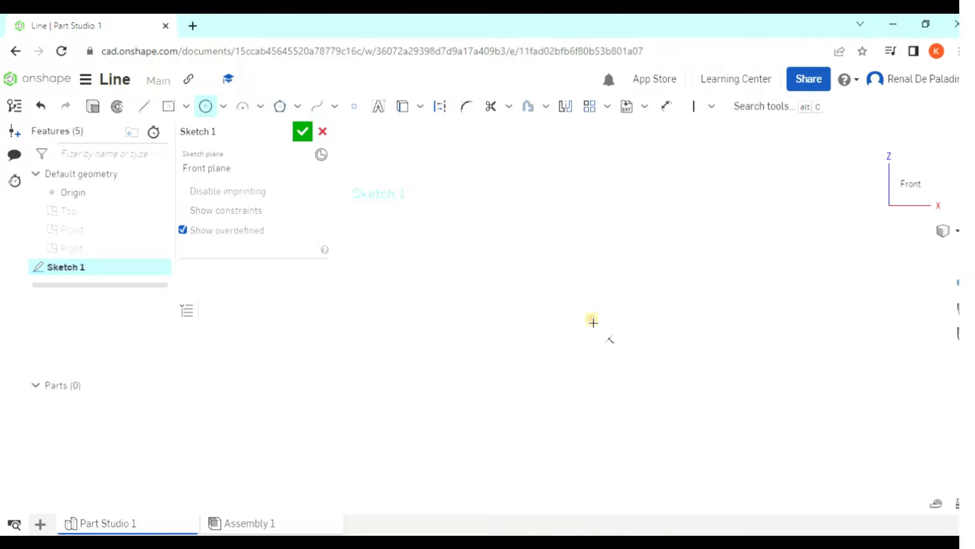
# - Sketch a 200 mm diameter circle centred on the origin in the Front plane sketch and finish the sketch
pyautogui.click(593, 321)
pyautogui.write('200')
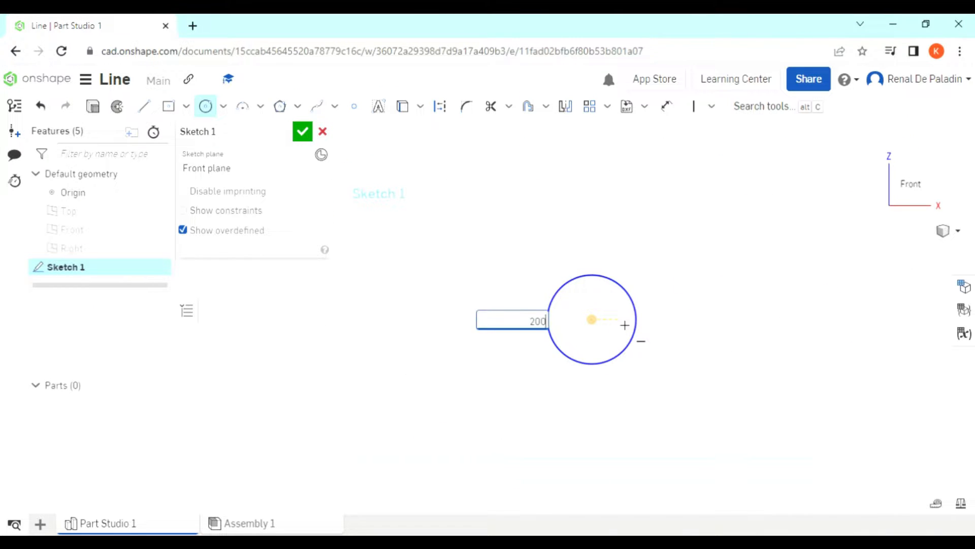
pyautogui.press('Return')
pyautogui.click(302, 131)
# - Extrude the circle as a new solid with a blind depth of 130 mm
pyautogui.hotkey('shift', '7')
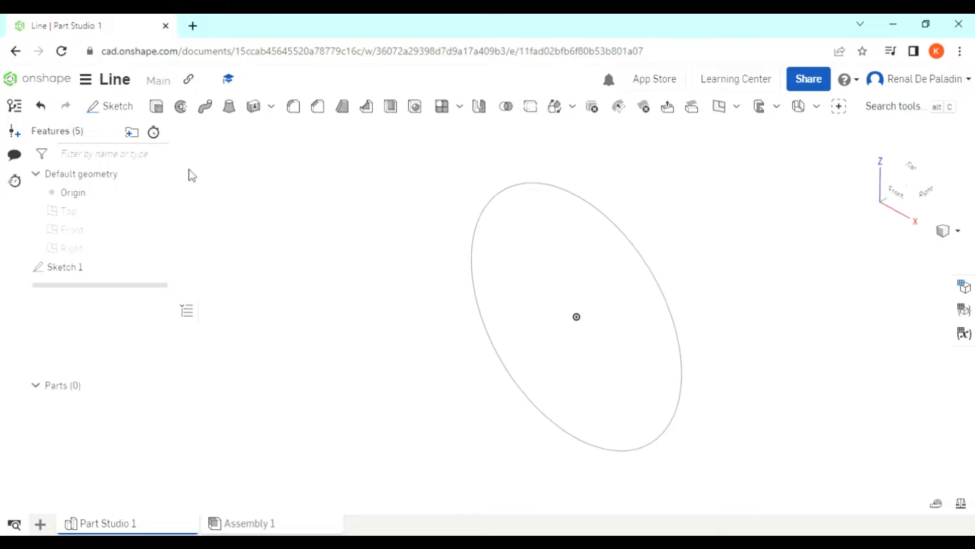
pyautogui.hotkey('shift', 'e')
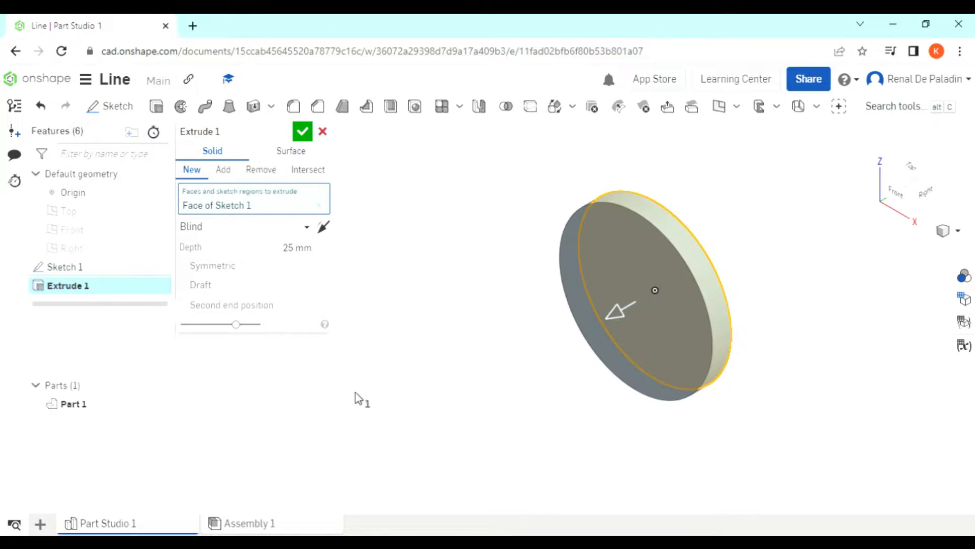
pyautogui.moveTo(638, 311); pyautogui.dragTo(536, 355)
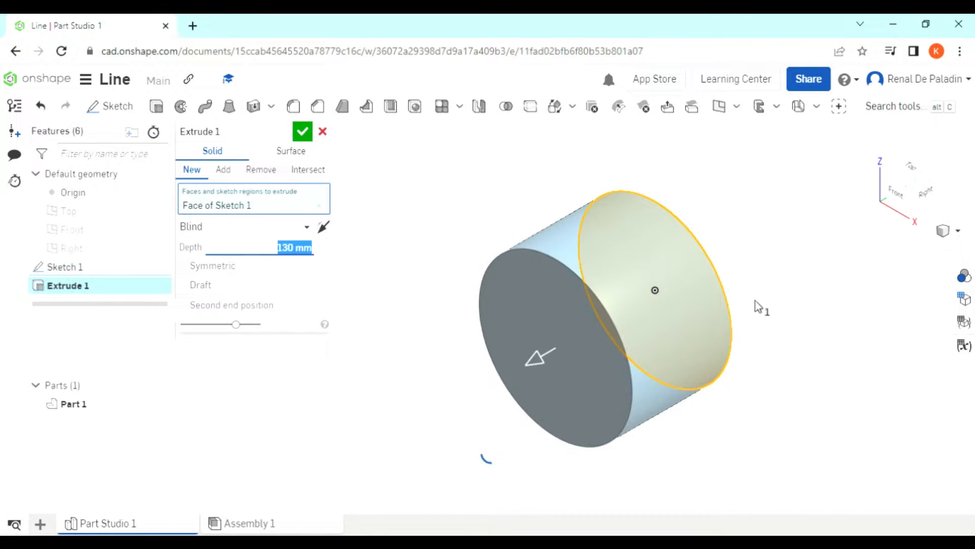
pyautogui.write('130')
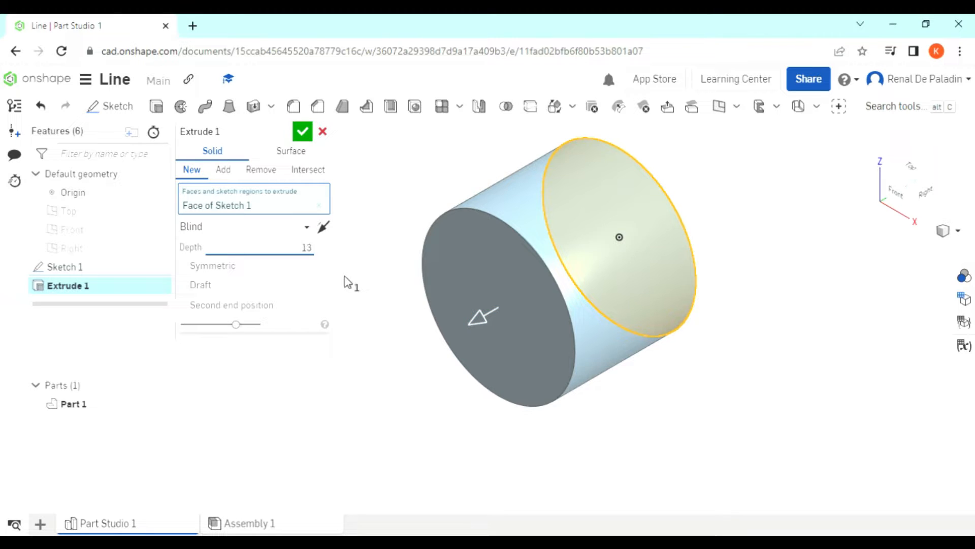
pyautogui.press('Return')
pyautogui.click(302, 132)
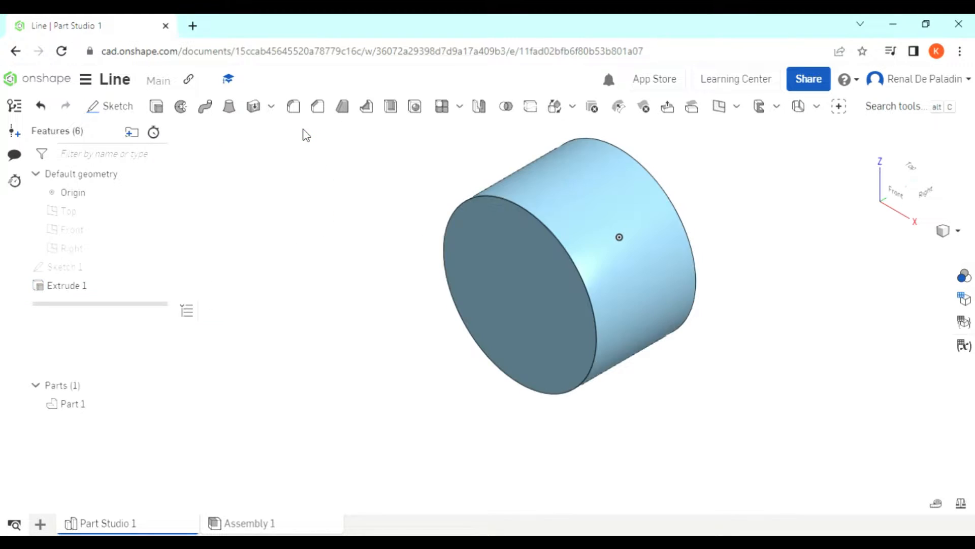
# - Start a new sketch on the cylinder's front circular face and view it straight on
pyautogui.scroll(3, 333, 254)
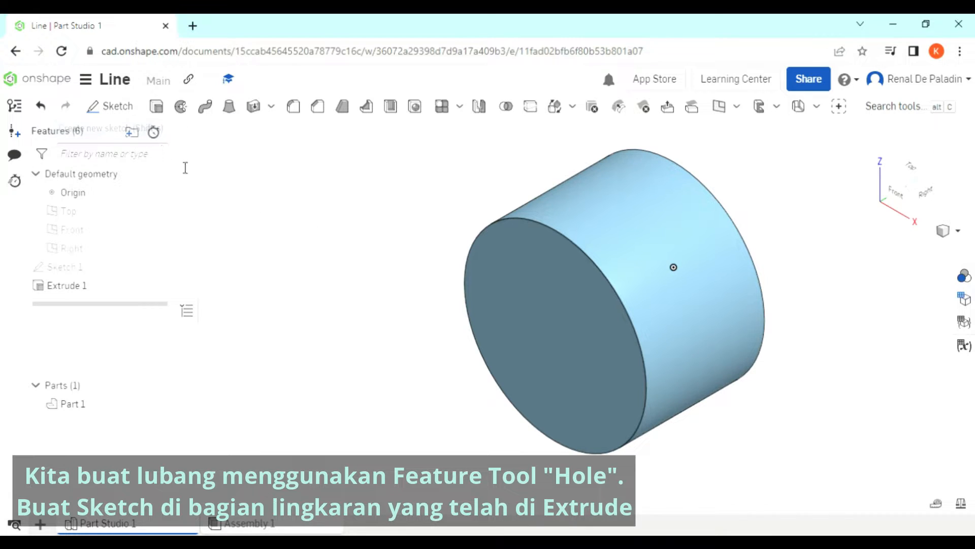
pyautogui.click(102, 105)
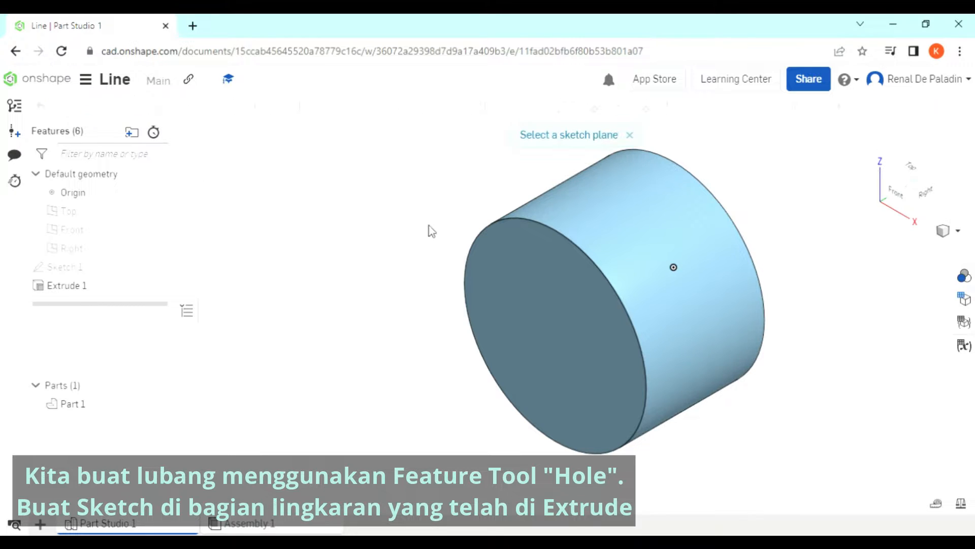
pyautogui.click(588, 276)
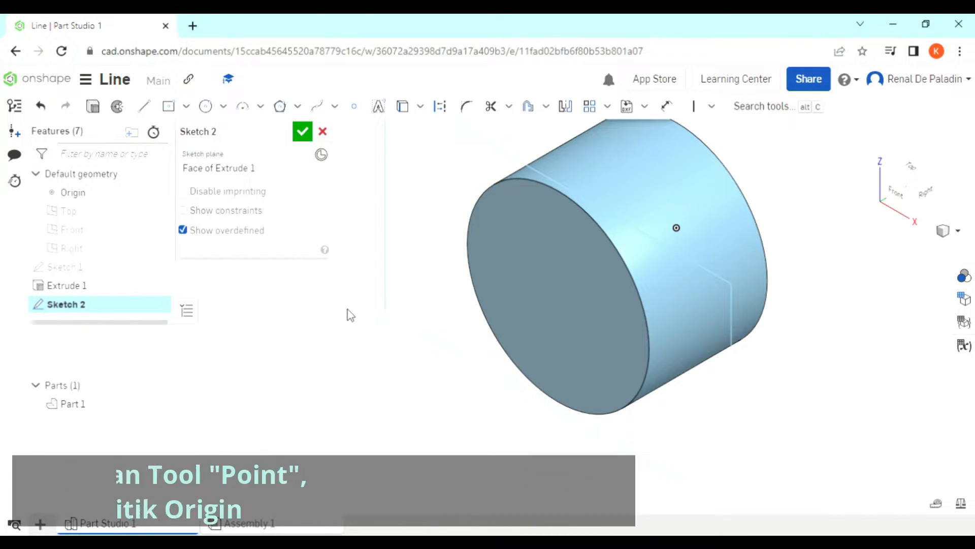
pyautogui.rightClick(348, 310)
pyautogui.click(408, 431)
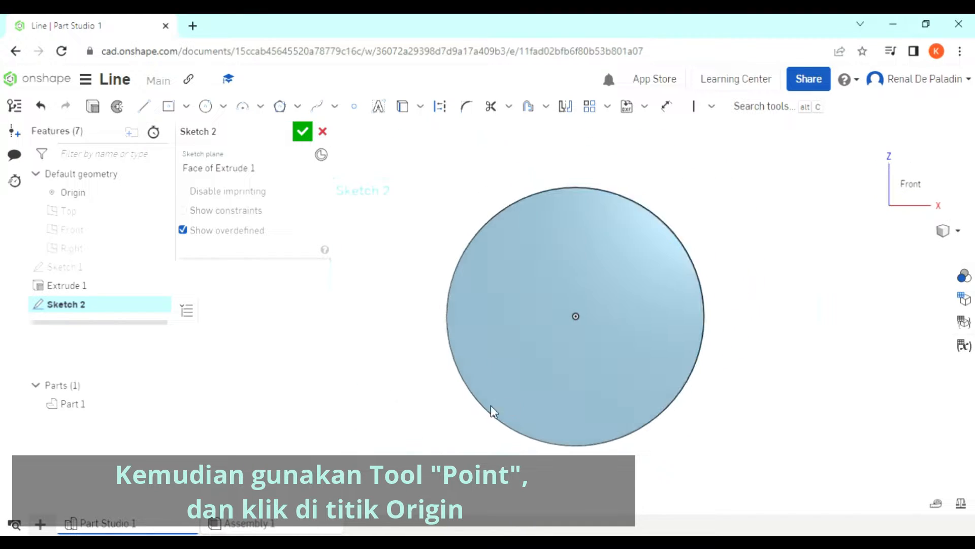
# - Place a sketch point at the origin in the centre of the circular face and finish the sketch
pyautogui.click(355, 108)
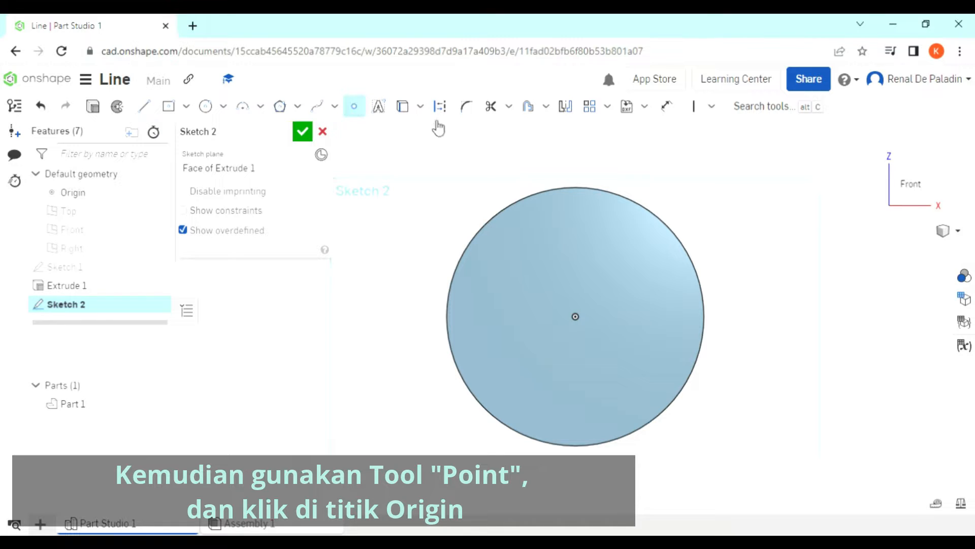
pyautogui.click(576, 318)
pyautogui.click(297, 133)
# - Create a simple hole at the sketch point on the cylinder's front face and set its termination to Through
pyautogui.rightClick(317, 202)
pyautogui.click(363, 252)
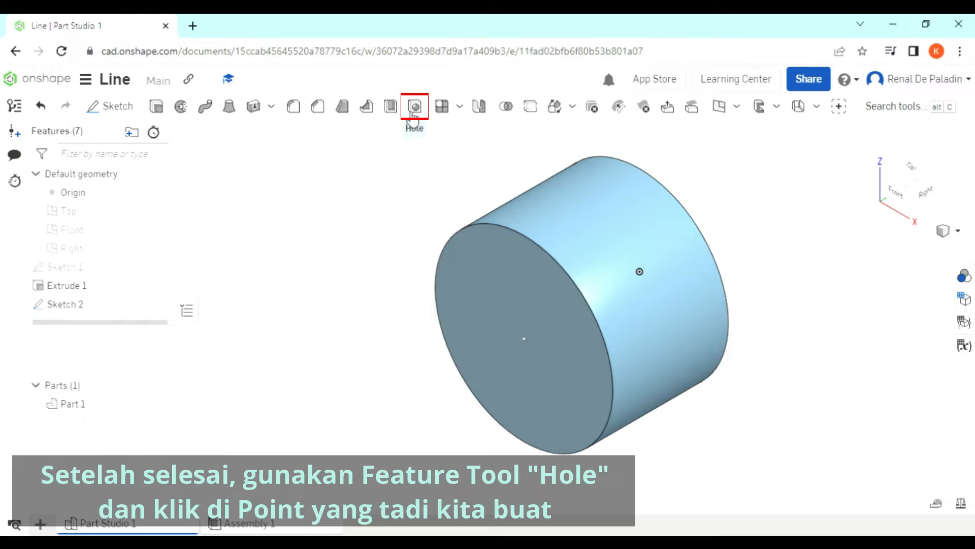
pyautogui.click(414, 107)
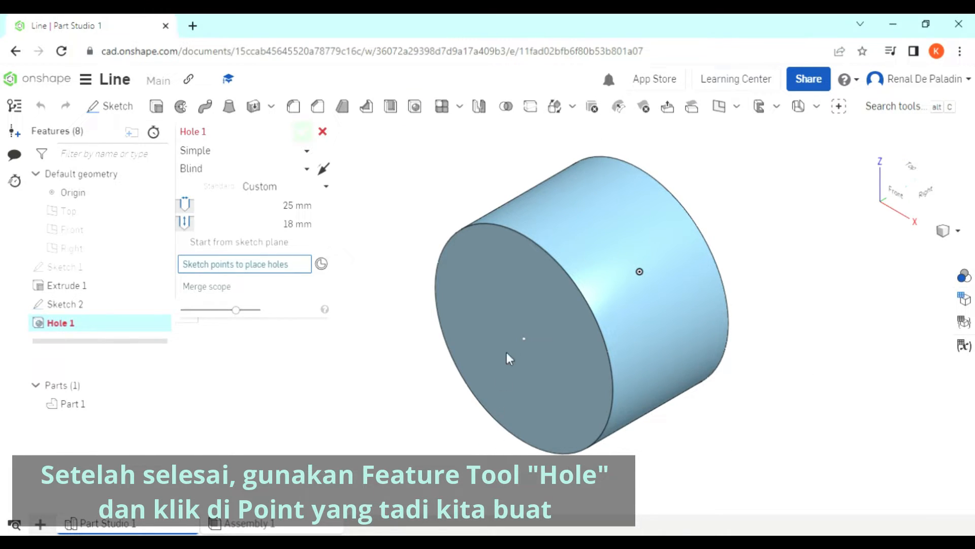
pyautogui.click(524, 339)
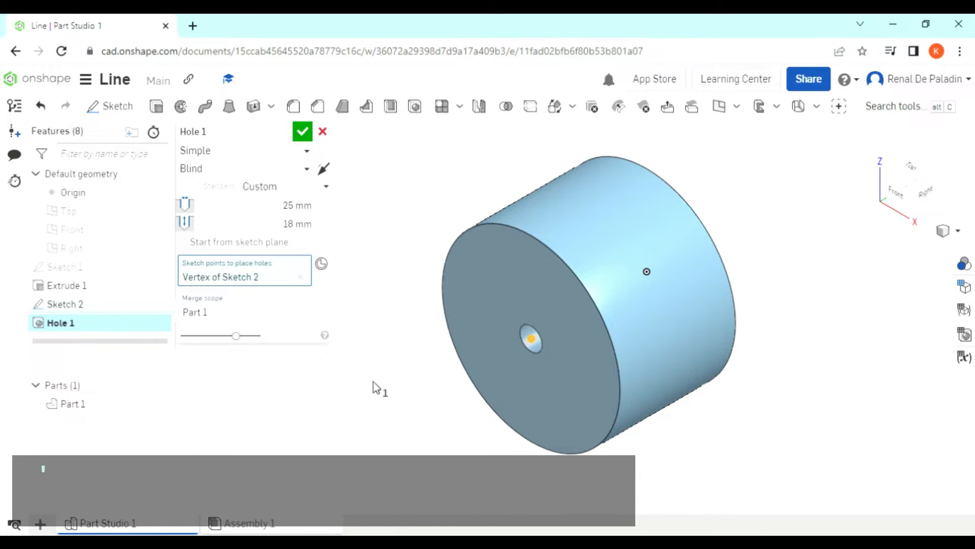
pyautogui.click(224, 155)
pyautogui.click(243, 173)
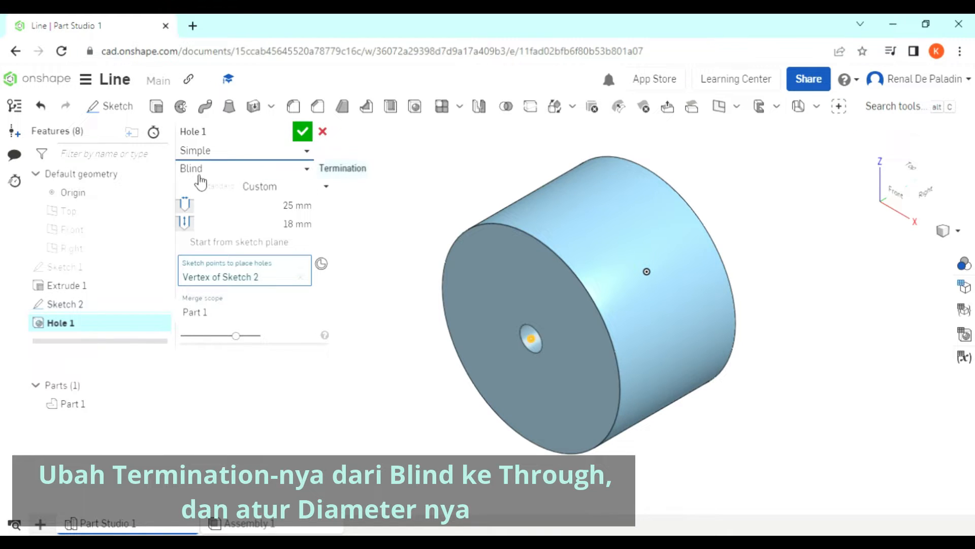
pyautogui.click(249, 172)
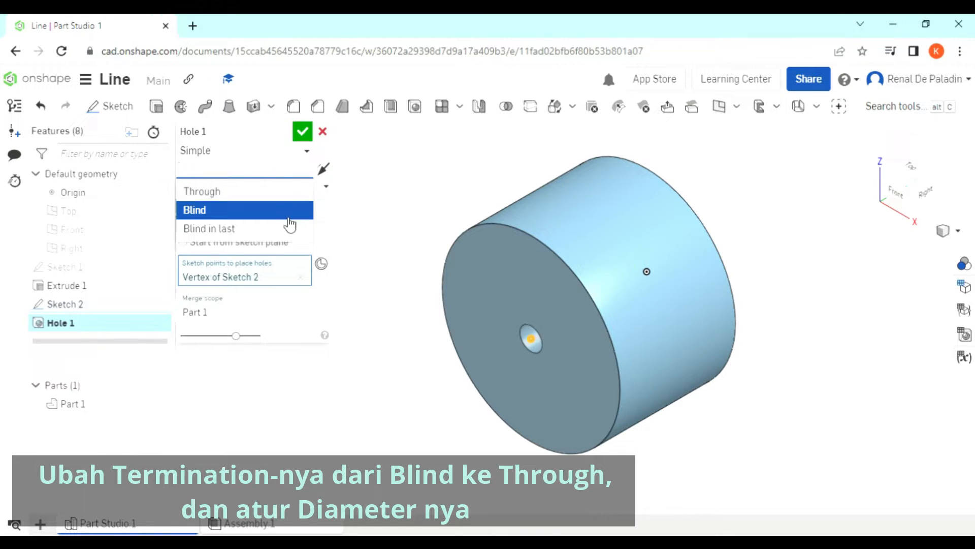
pyautogui.click(274, 193)
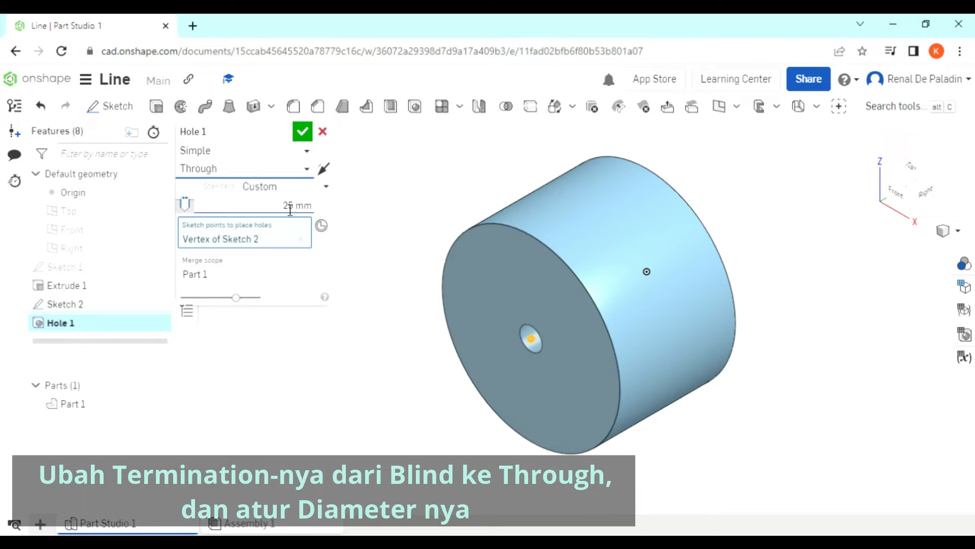
# - Set the through hole's diameter to 180 mm and accept the hole feature
pyautogui.click(310, 209)
pyautogui.write('180')
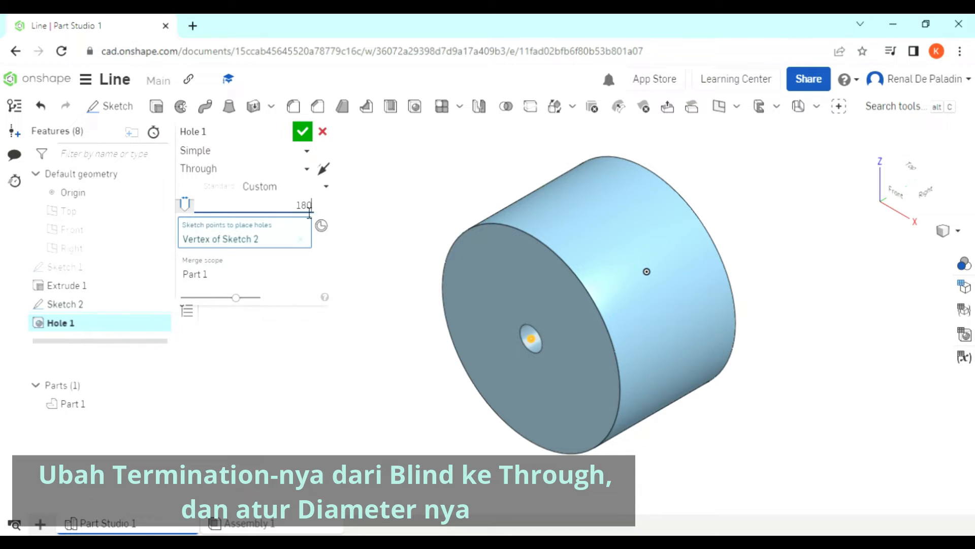
pyautogui.press('Return')
pyautogui.click(302, 133)
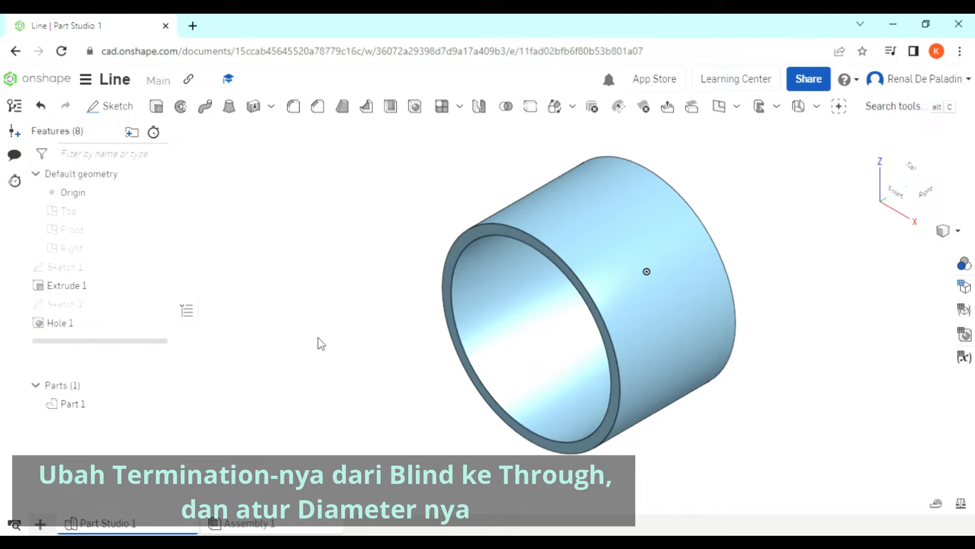
pyautogui.moveTo(326, 341); pyautogui.dragTo(476, 347, button='right')
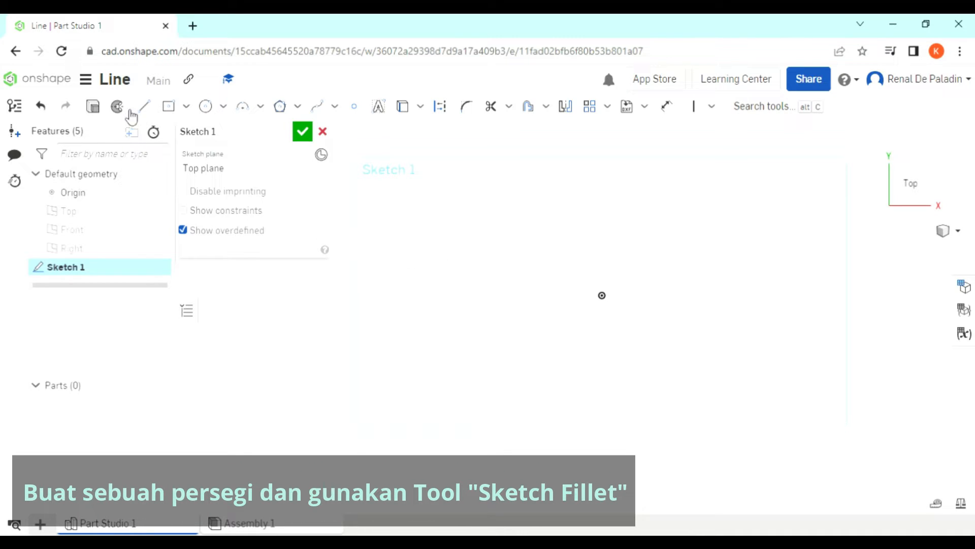
# - Sketch a centre-point rectangle about 128 mm wide and 92 mm high, centred on the origin in the Top plane sketch
pyautogui.click(168, 107)
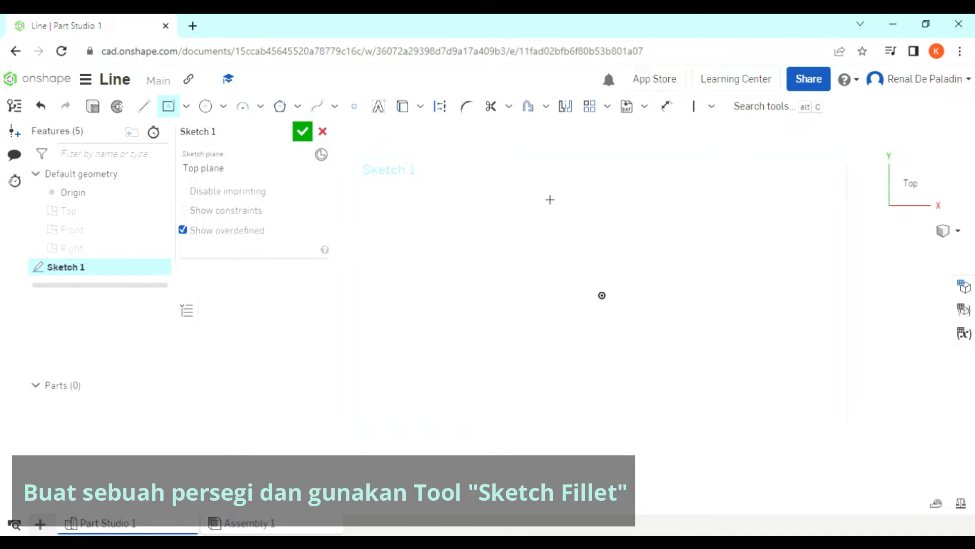
pyautogui.click(607, 298)
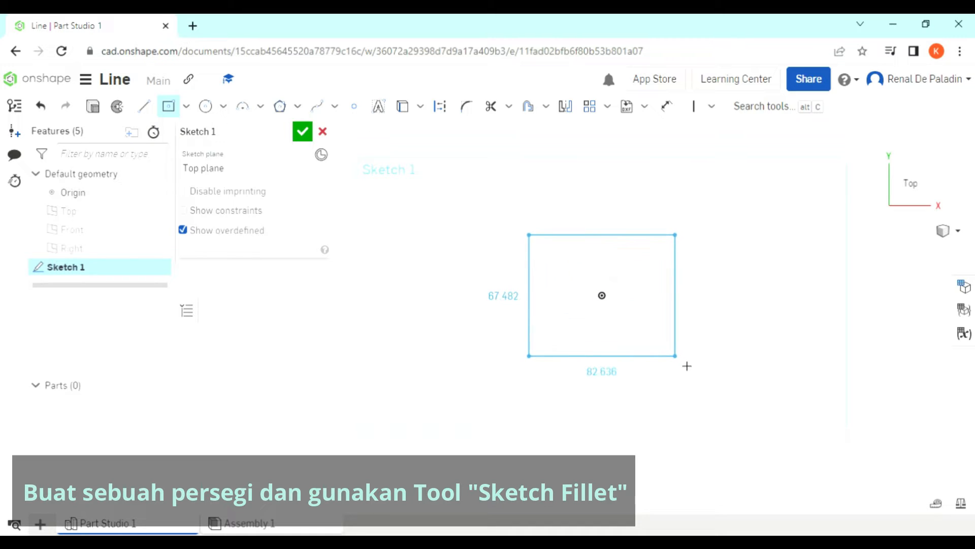
pyautogui.click(720, 381)
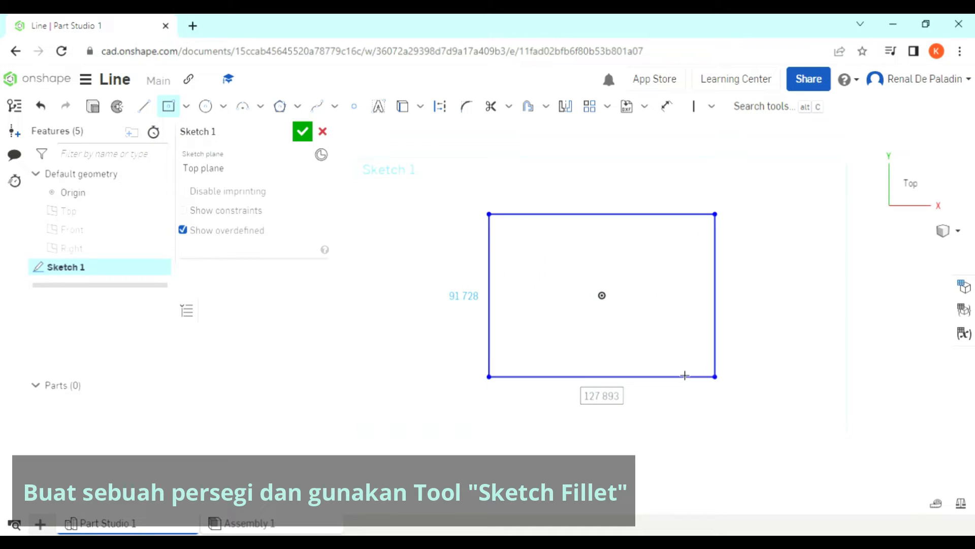
pyautogui.press('Escape')
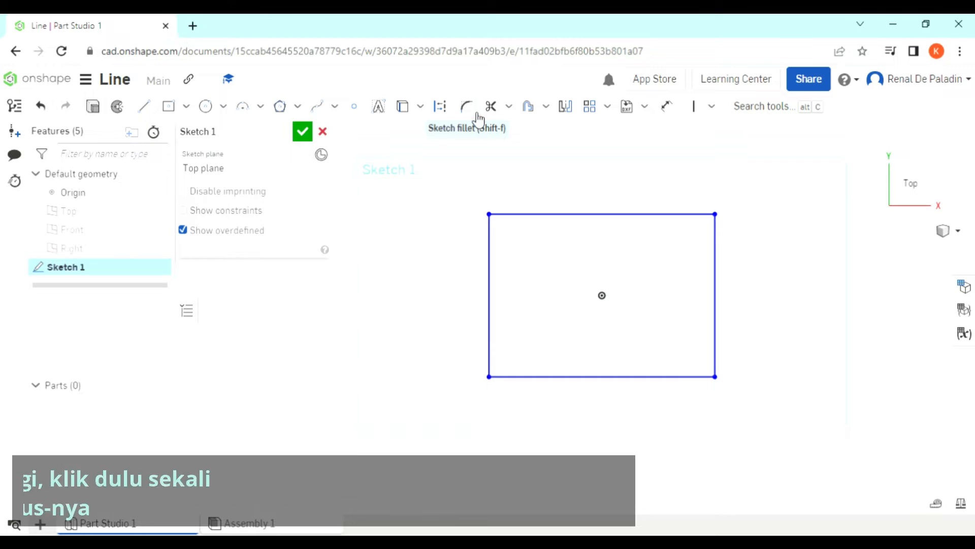
# - Apply a 30 mm radius sketch fillet between the rectangle's right and bottom sides
pyautogui.click(468, 106)
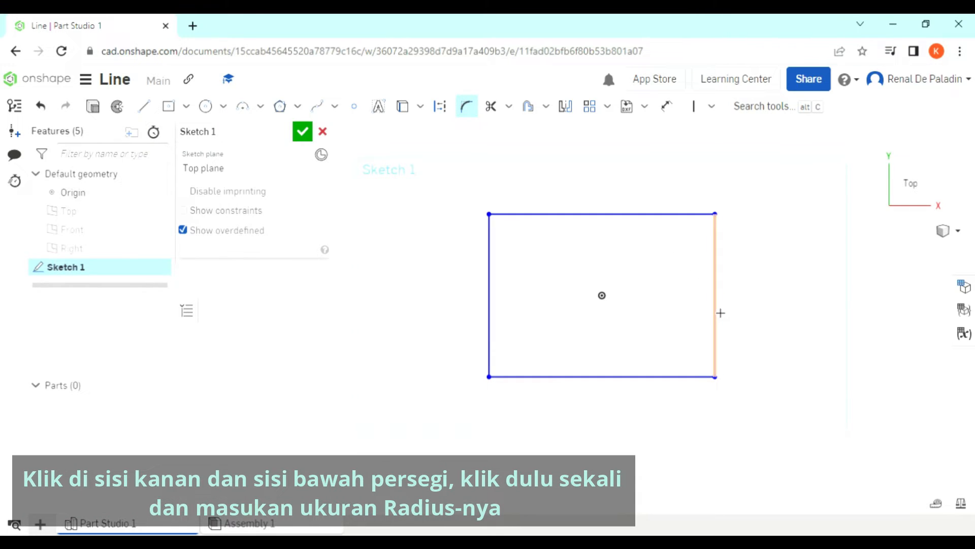
pyautogui.click(721, 313)
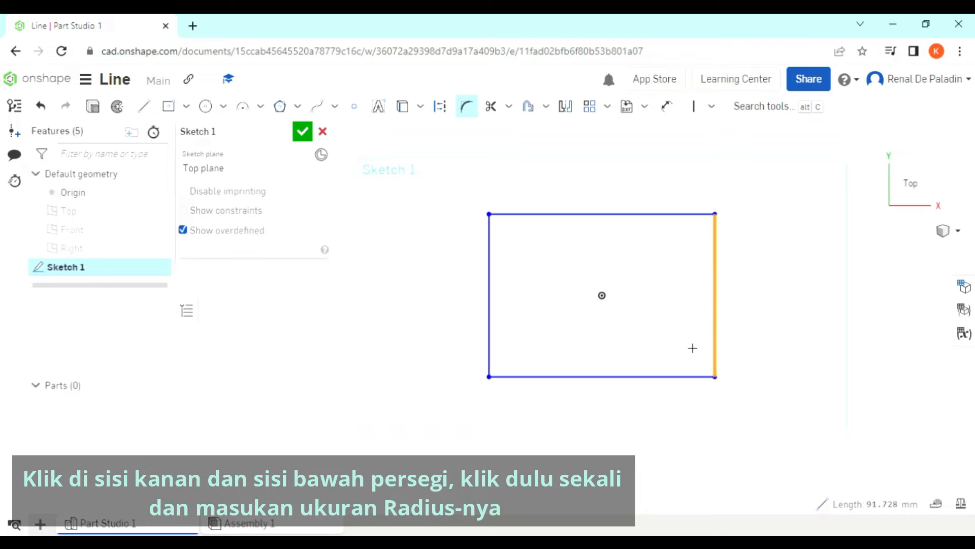
pyautogui.click(683, 378)
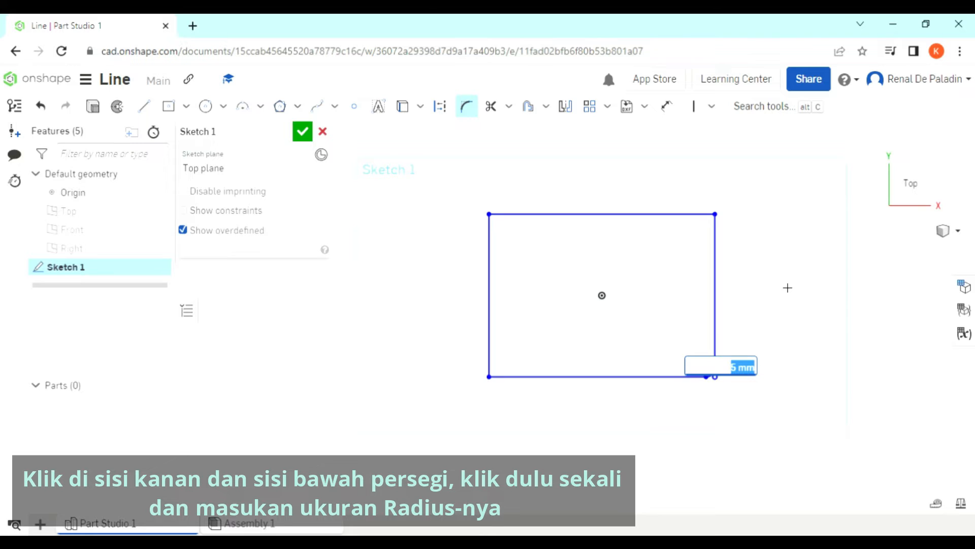
pyautogui.write('30')
pyautogui.press('Return')
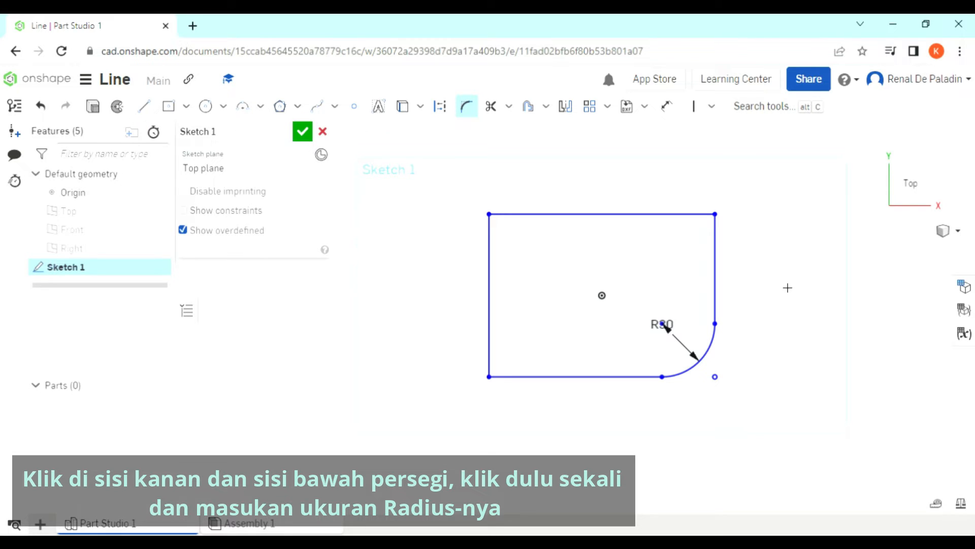
# - Move the fillet's radius dimension outside the rounded corner and finish the sketch
pyautogui.press('Escape')
pyautogui.moveTo(665, 325); pyautogui.dragTo(792, 414)
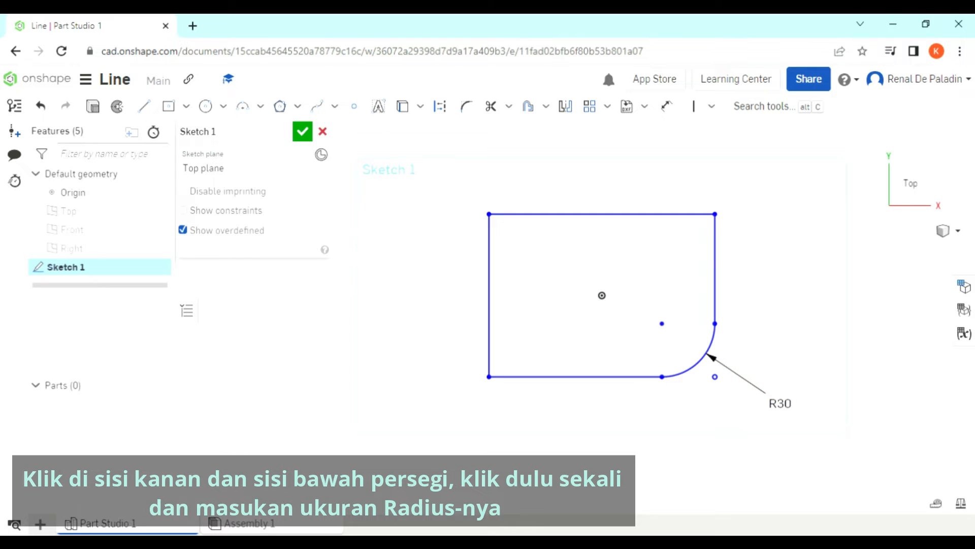
pyautogui.click(303, 133)
# - Extrude the rounded rectangle as a new solid with a blind depth of 25 mm
pyautogui.rightClick(324, 202)
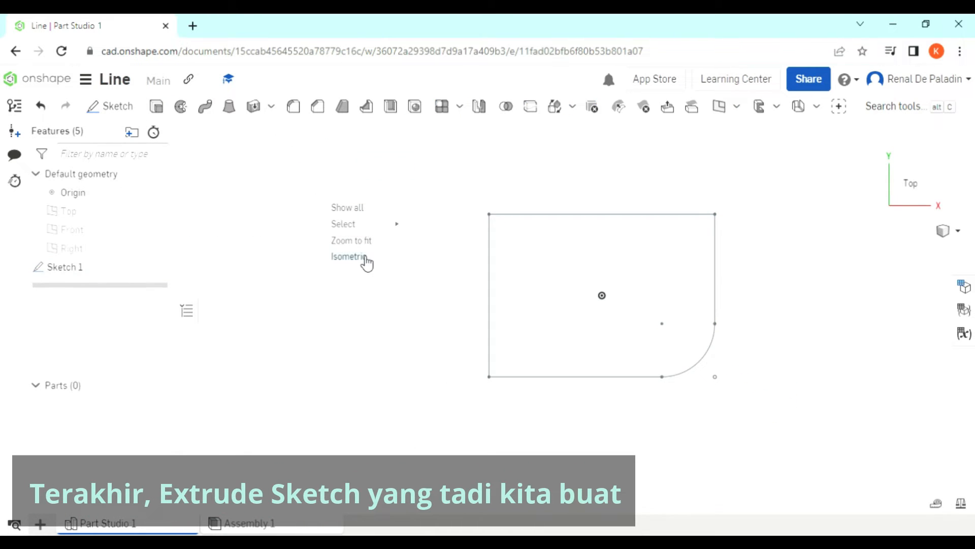
pyautogui.click(349, 257)
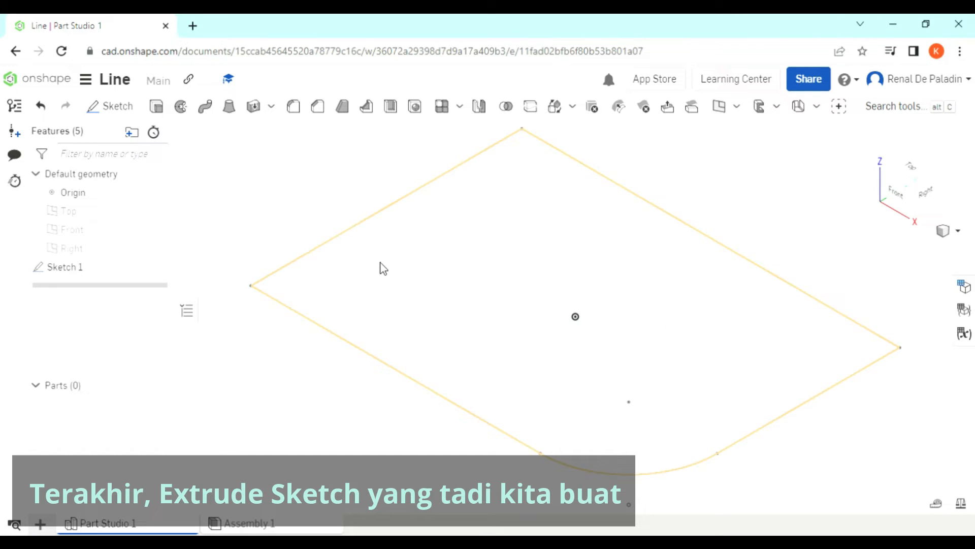
pyautogui.hotkey('shift', 'e')
pyautogui.click(457, 280)
pyautogui.scroll(-2, 459, 281)
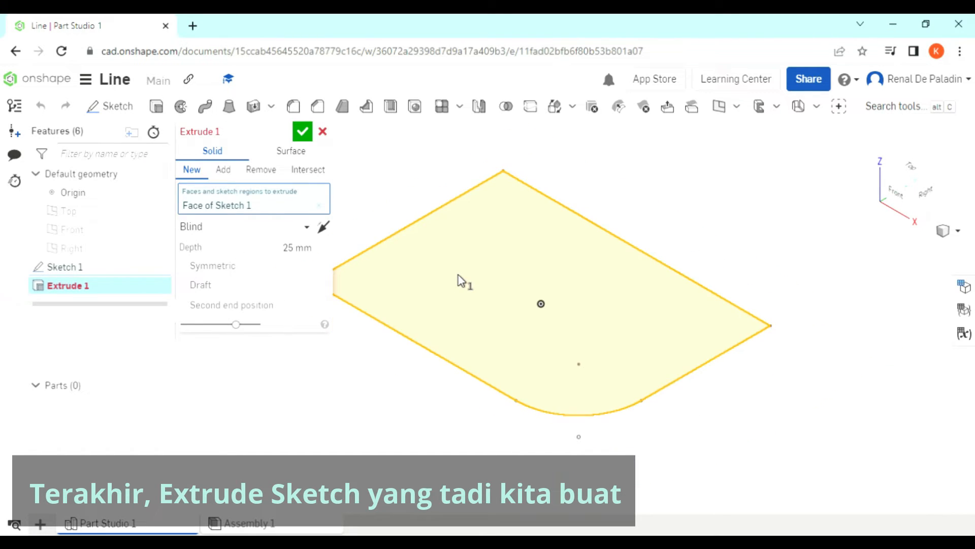
pyautogui.scroll(-3, 459, 275)
pyautogui.moveTo(460, 276); pyautogui.dragTo(514, 301, button='middle')
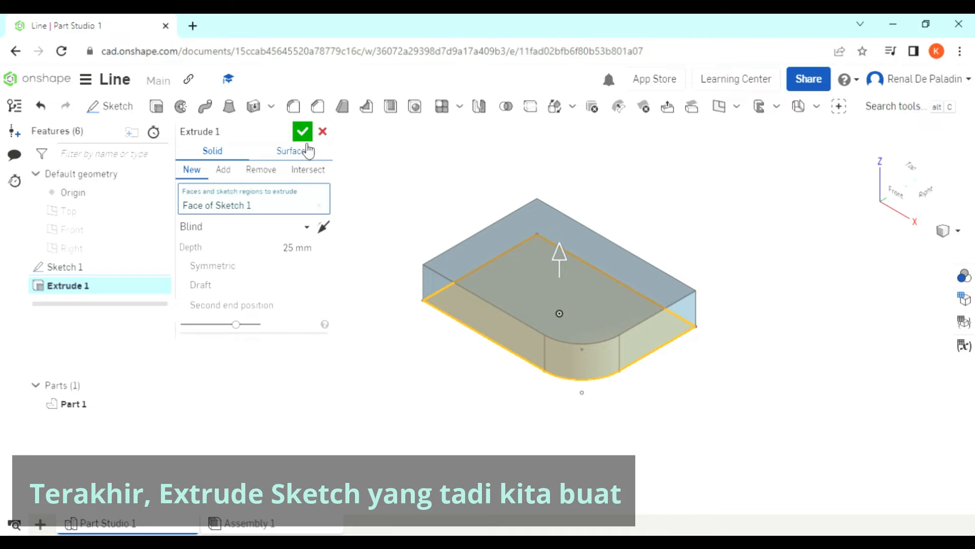
pyautogui.moveTo(462, 343)
pyautogui.mouseDown(button='right')
pyautogui.moveTo(479, 321)
pyautogui.moveTo(466, 330)
pyautogui.mouseUp(button='right')
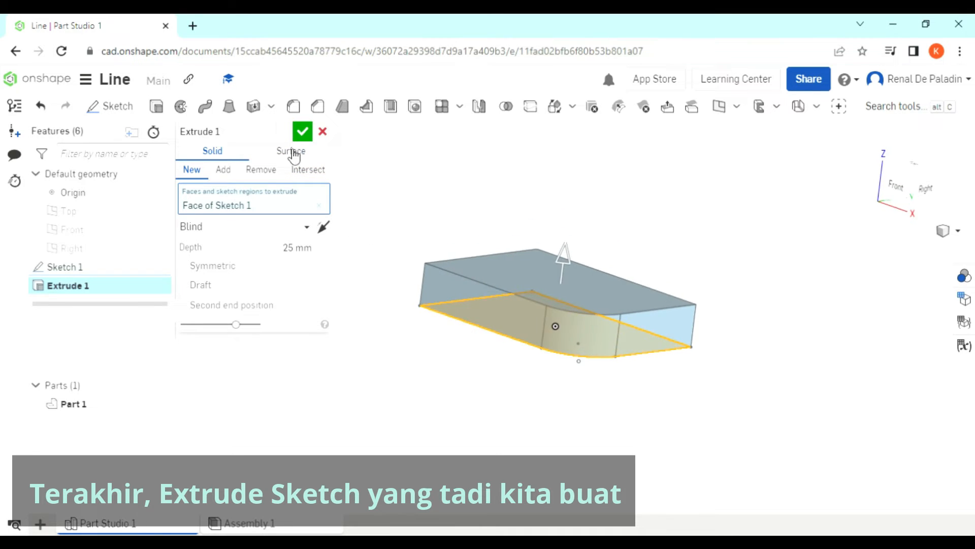
pyautogui.click(291, 134)
pyautogui.click(300, 135)
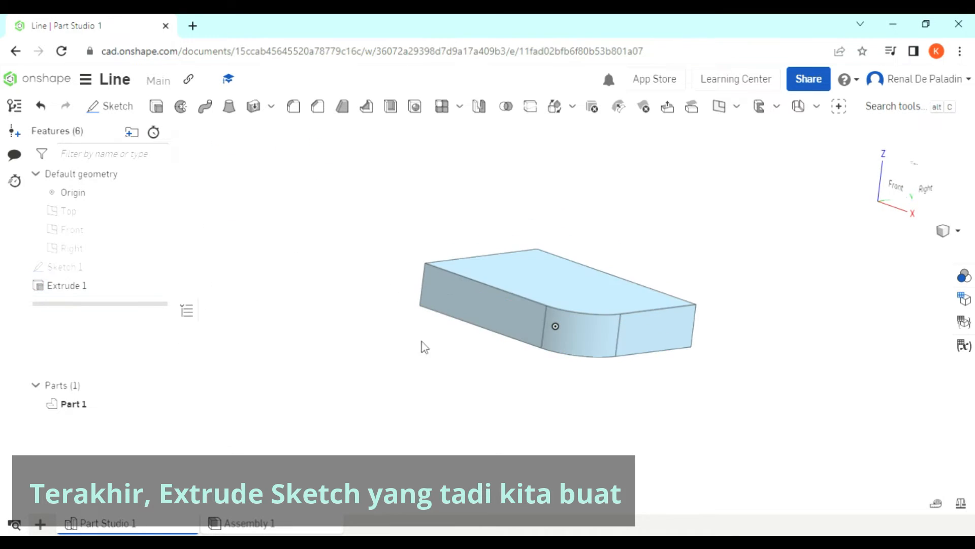
pyautogui.moveTo(493, 382); pyautogui.dragTo(514, 461, button='right')
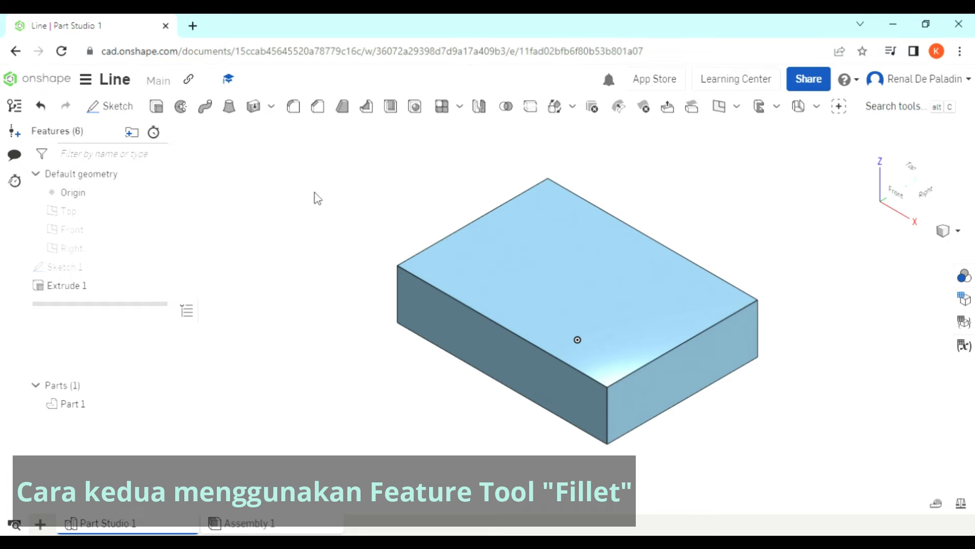
# - Apply an edge fillet to the block's vertical front corner edge and set its radius to 40 mm
pyautogui.click(293, 115)
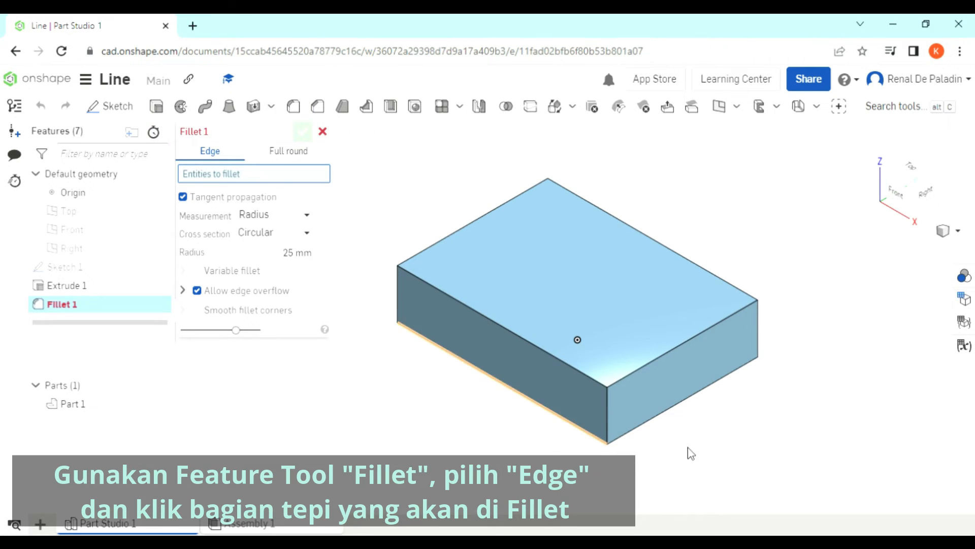
pyautogui.moveTo(753, 426); pyautogui.dragTo(754, 397, button='right')
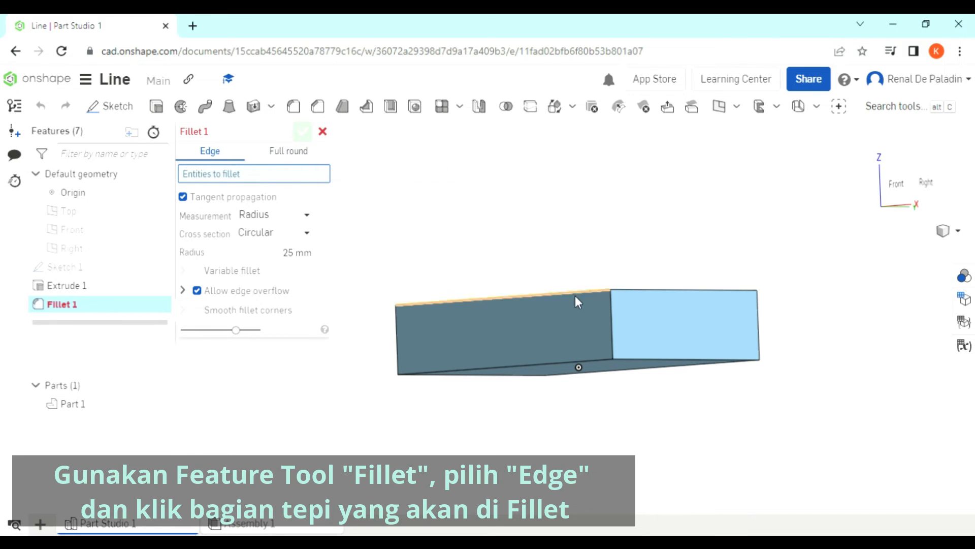
pyautogui.click(612, 316)
pyautogui.moveTo(267, 395); pyautogui.dragTo(297, 341, button='right')
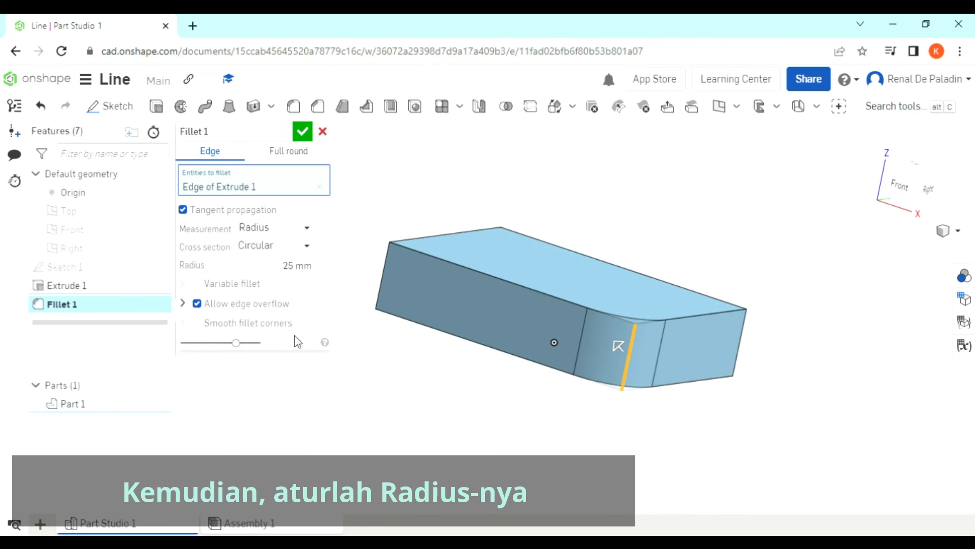
pyautogui.click(285, 273)
pyautogui.write('40')
# - Try a smaller fillet radius with the on-model arrow, then restore the radius to 40 mm and accept the fillet
pyautogui.click(917, 170)
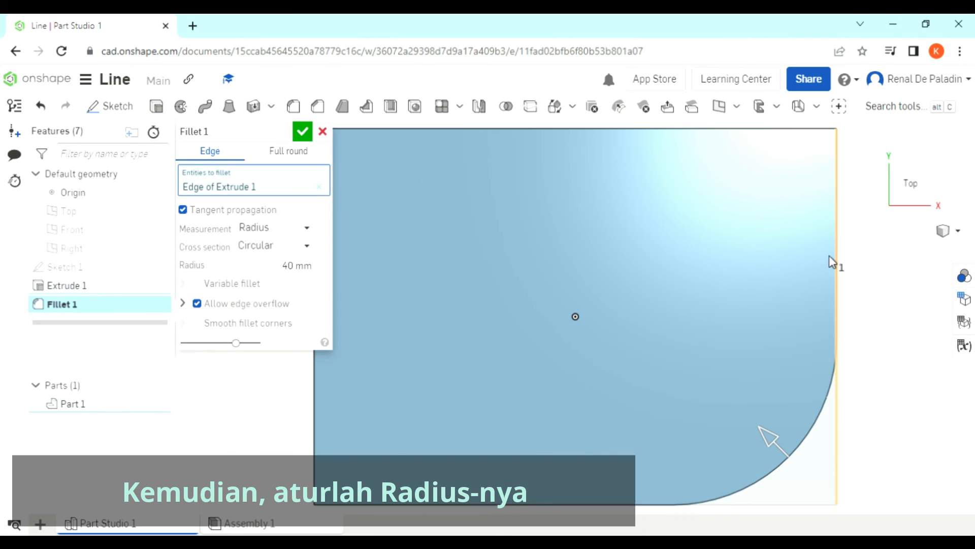
pyautogui.scroll(-3, 831, 261)
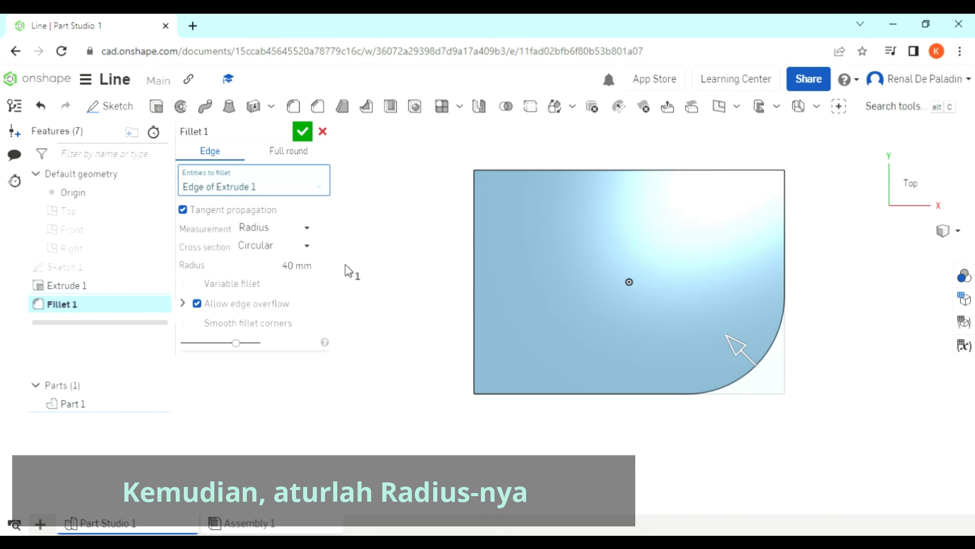
pyautogui.moveTo(738, 351); pyautogui.dragTo(761, 367)
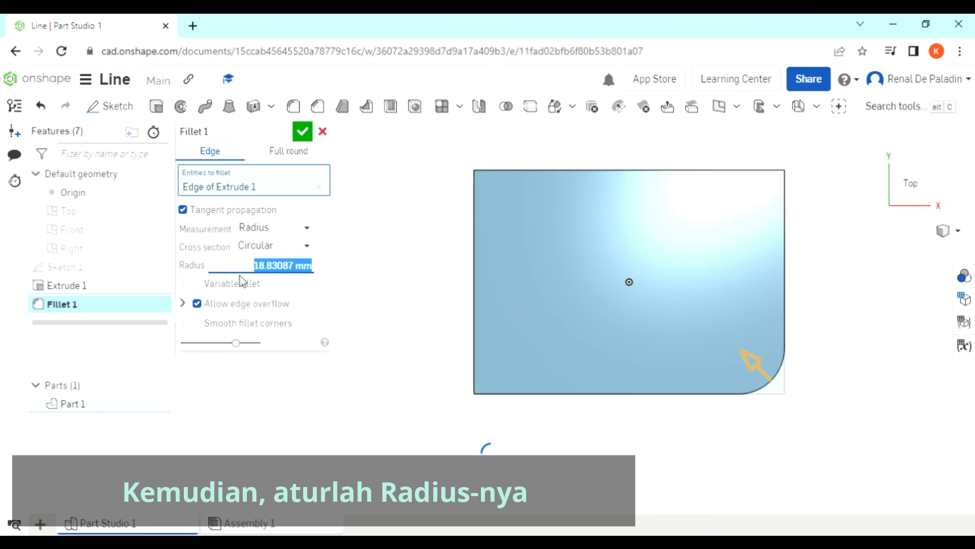
pyautogui.write('40')
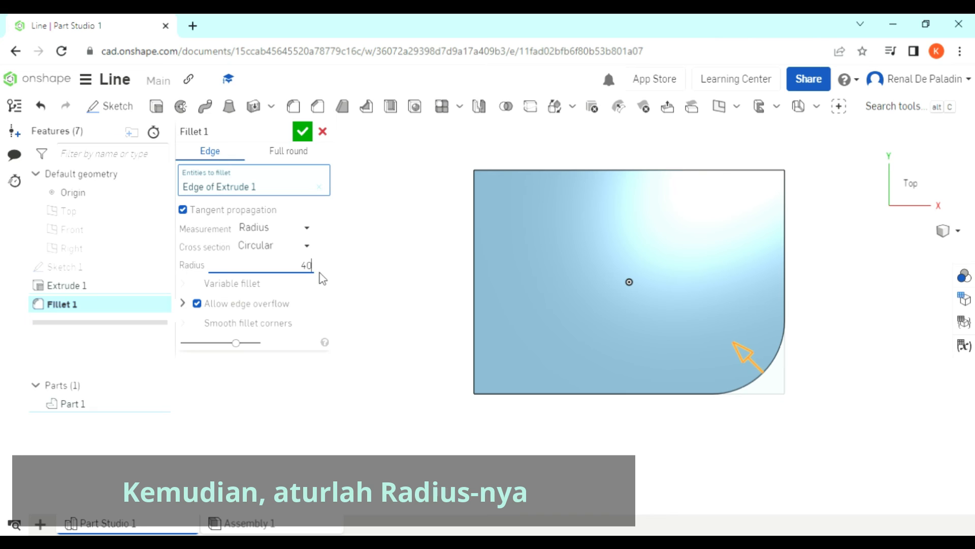
pyautogui.press('Return')
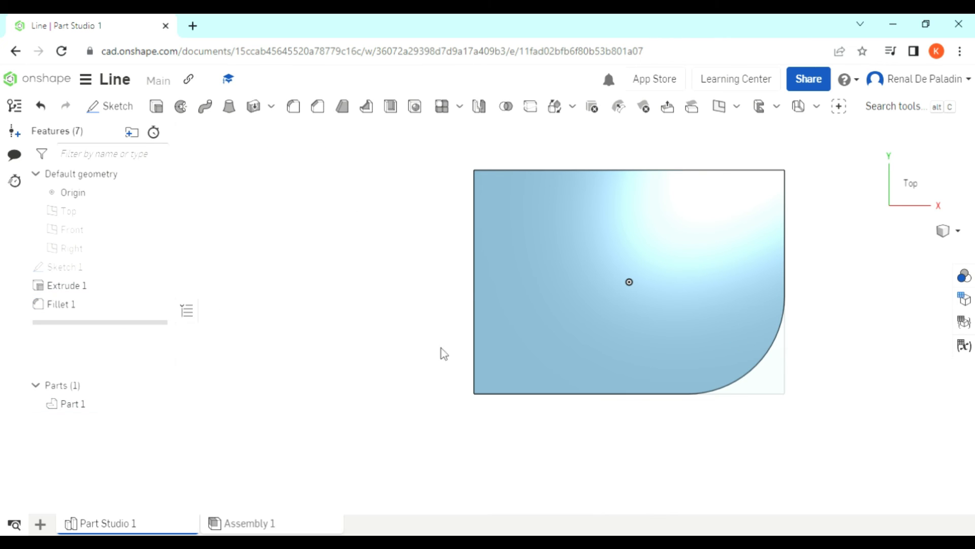
pyautogui.moveTo(728, 451); pyautogui.dragTo(764, 447, button='right')
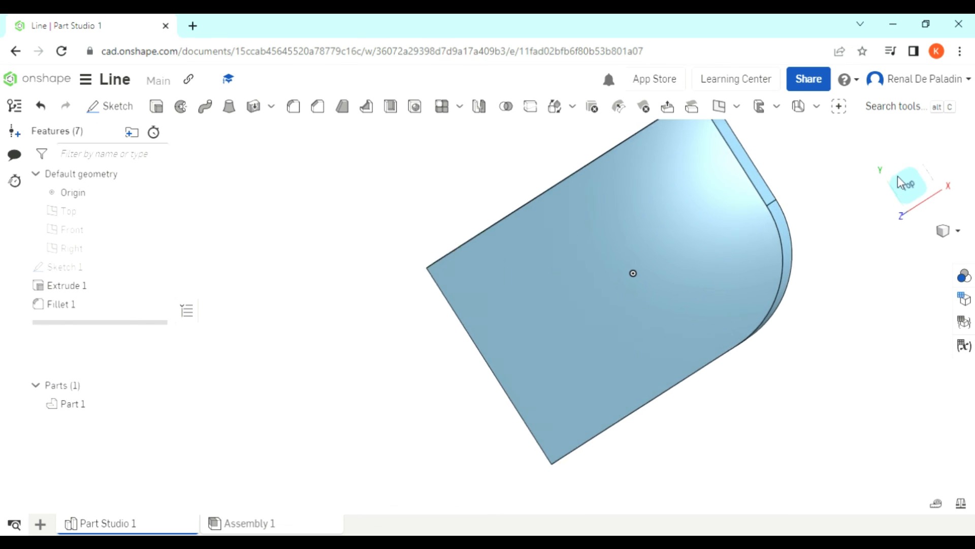
pyautogui.click(903, 184)
pyautogui.scroll(-3, 712, 223)
pyautogui.moveTo(707, 225); pyautogui.dragTo(654, 235, button='middle')
pyautogui.moveTo(611, 441); pyautogui.dragTo(279, 358, button='right')
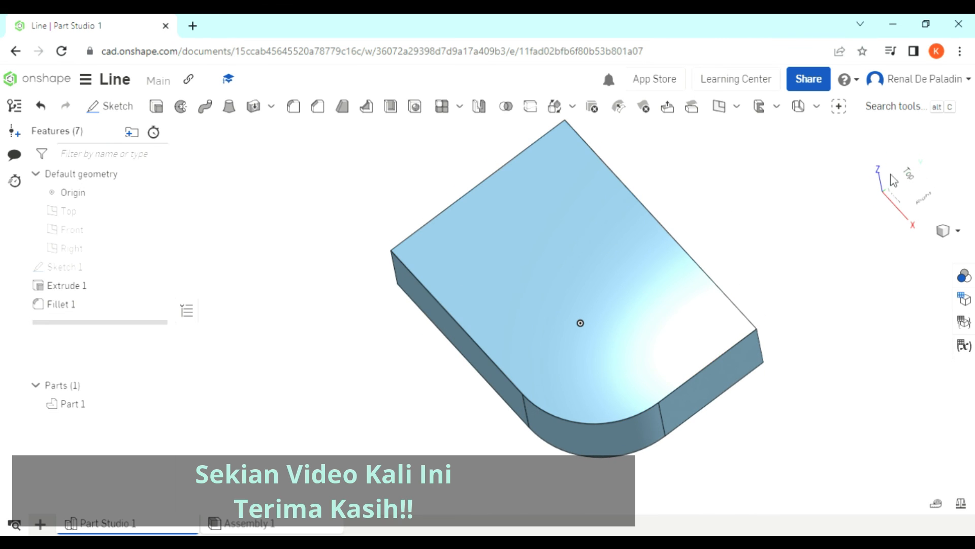